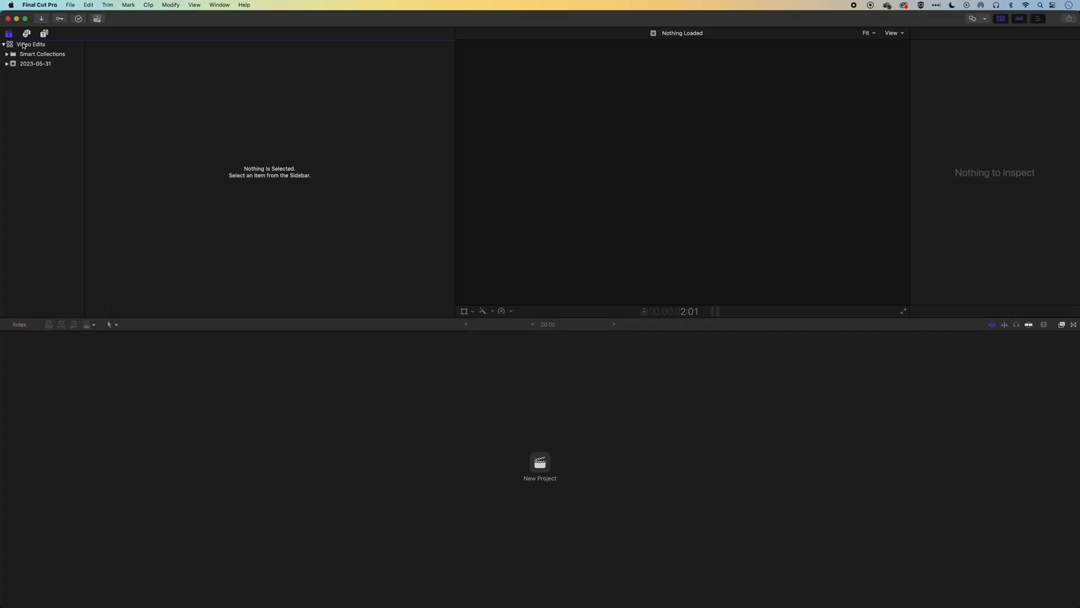
# Step: Open the Video Edits library to list the Streets project and its 21 clips
pyautogui.click(30, 45)
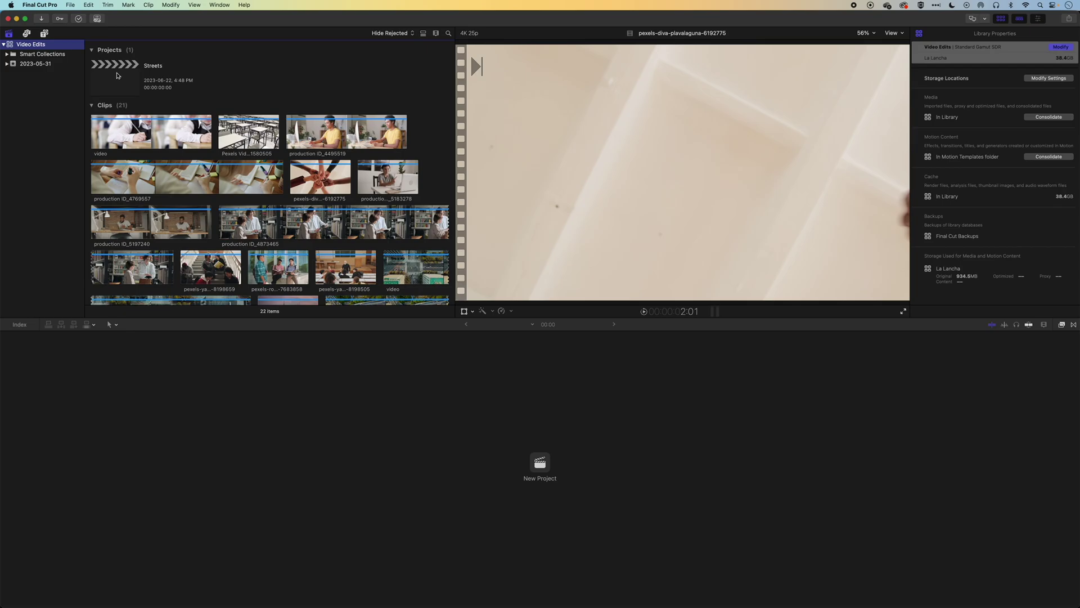
# Step: Open Streets and place the pexels-diva-plavalaguna-6192775 fist-bump clip in it, trimmed to 05:12
pyautogui.doubleClick(118, 83)
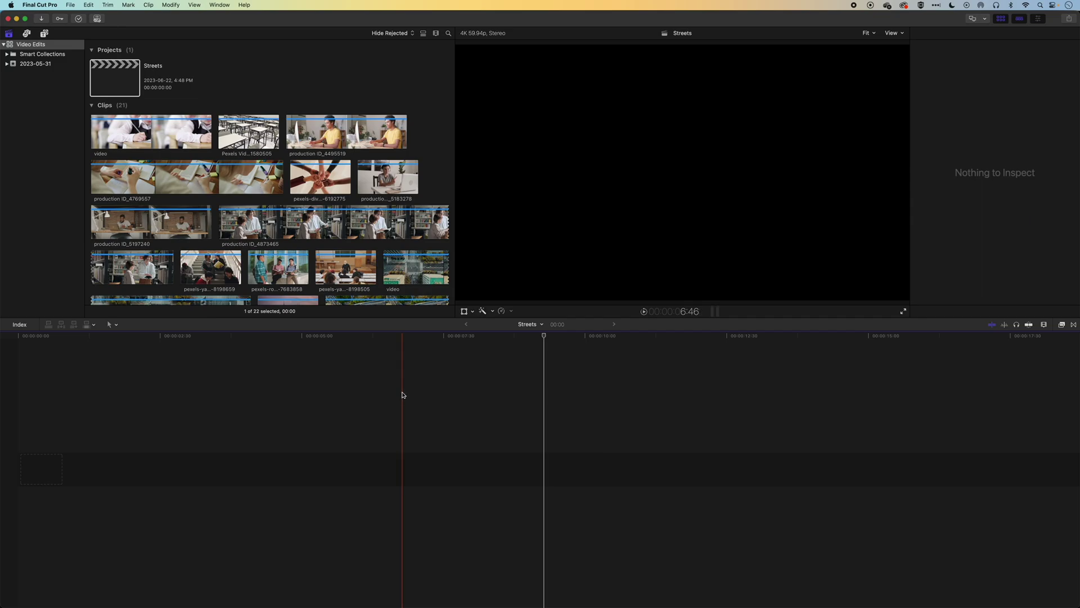
pyautogui.click(316, 175)
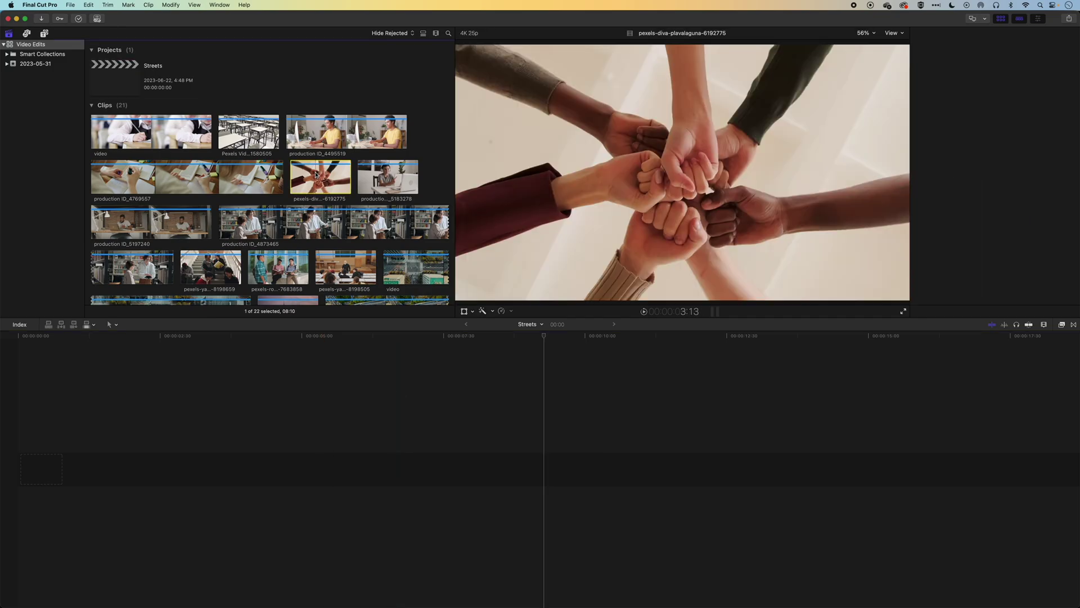
pyautogui.moveTo(316, 175); pyautogui.dragTo(329, 202)
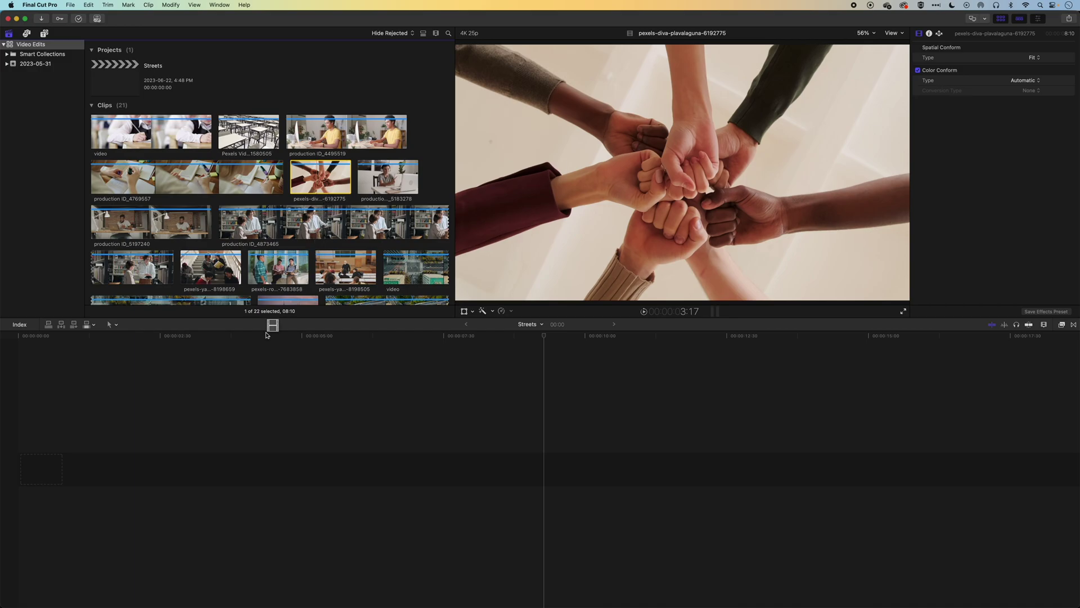
pyautogui.moveTo(266, 335); pyautogui.dragTo(17, 471)
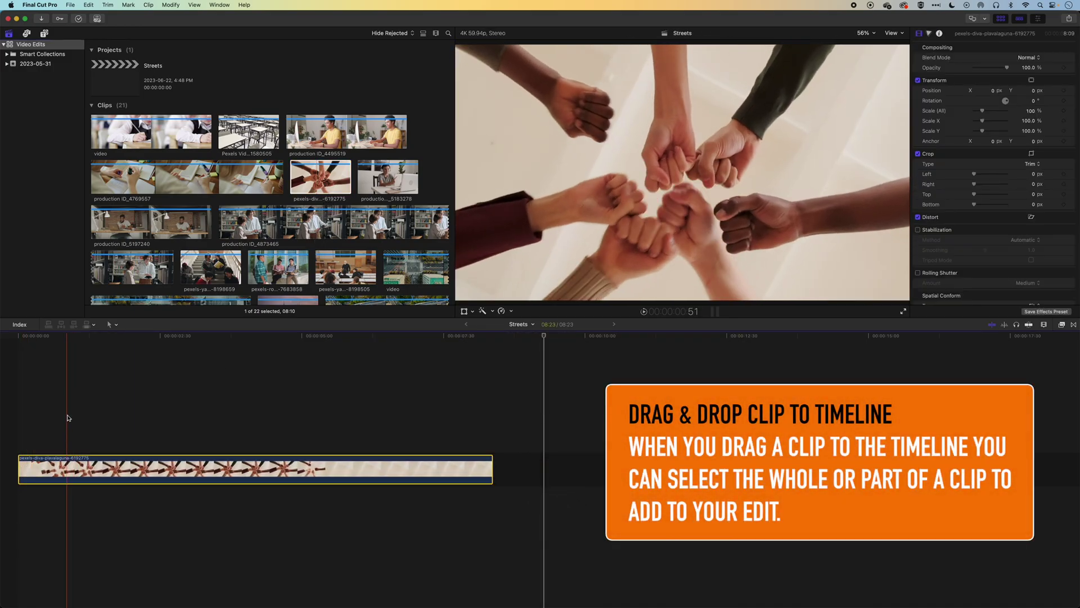
pyautogui.moveTo(24, 473); pyautogui.dragTo(126, 469)
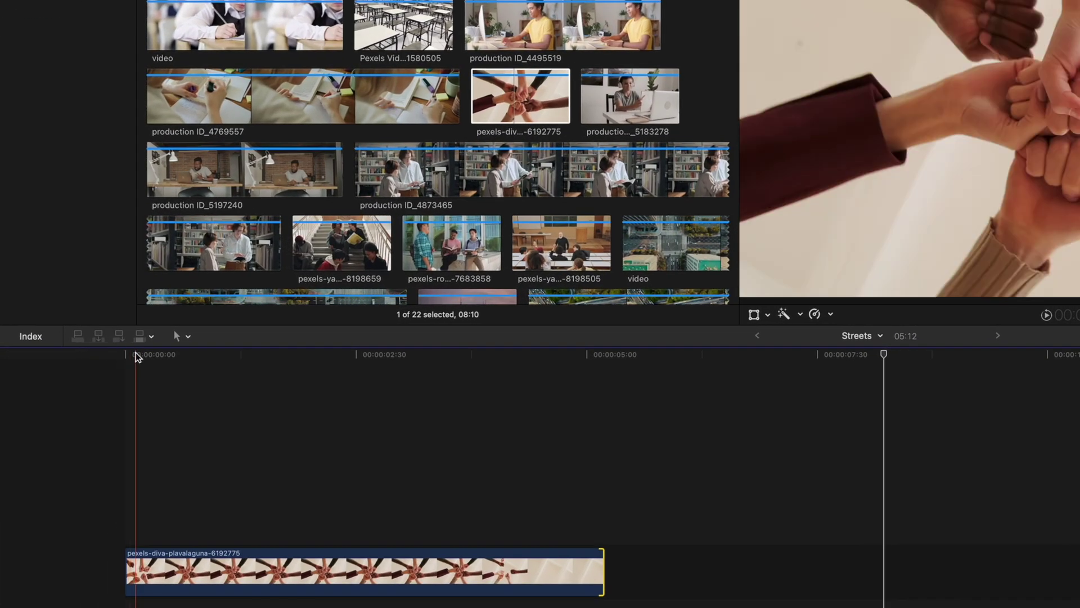
# Step: Park the playhead near 3 seconds and mark a 09:10 range in production ID_4769557
pyautogui.hscroll(1, 146, 360)
pyautogui.scroll(-1, 184, 112)
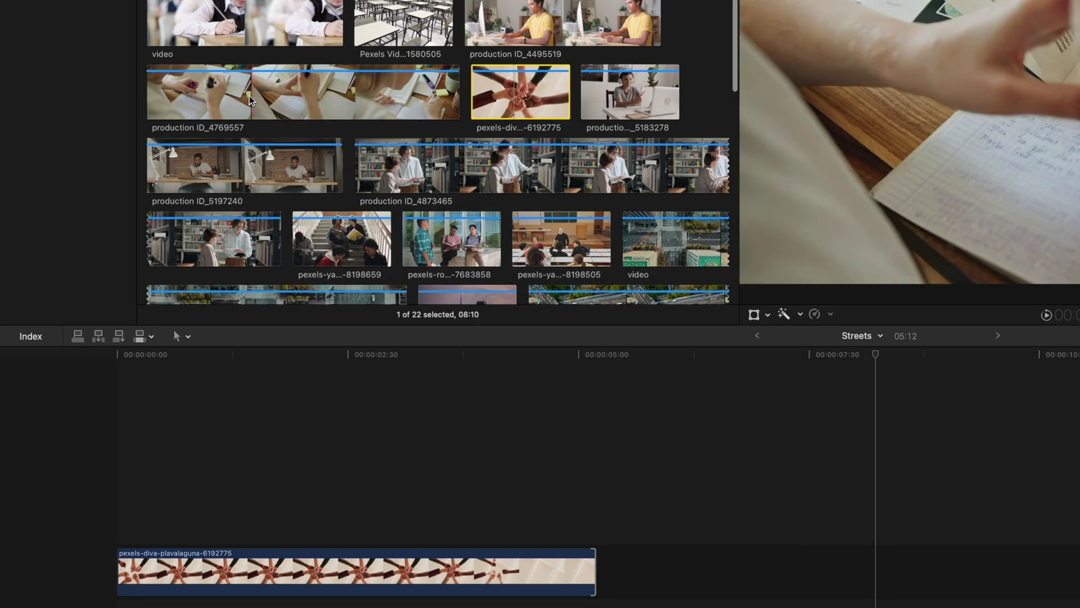
pyautogui.click(249, 100)
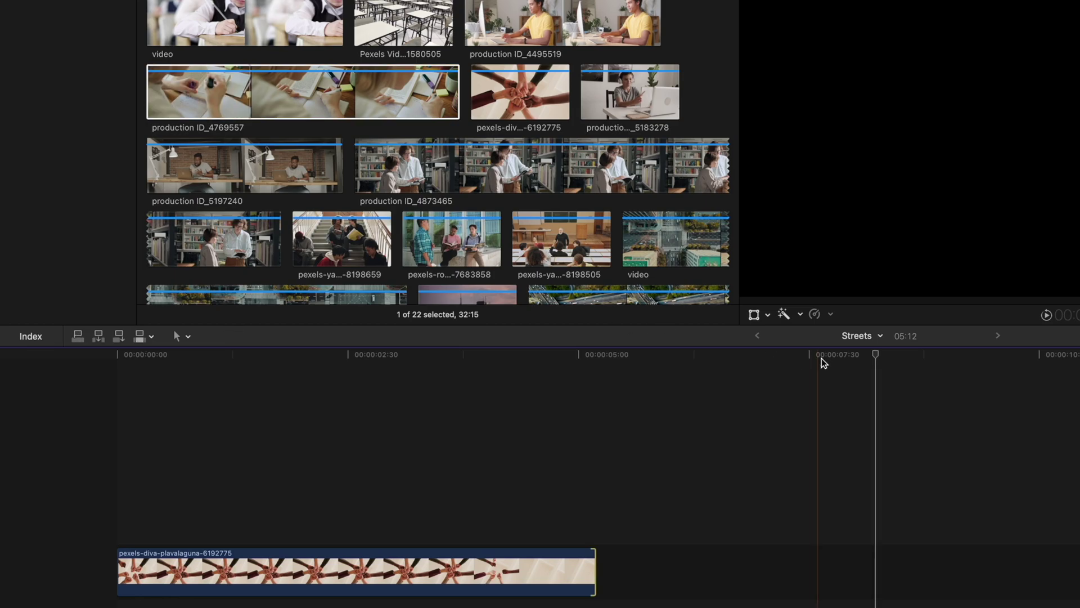
pyautogui.moveTo(875, 356); pyautogui.dragTo(188, 356)
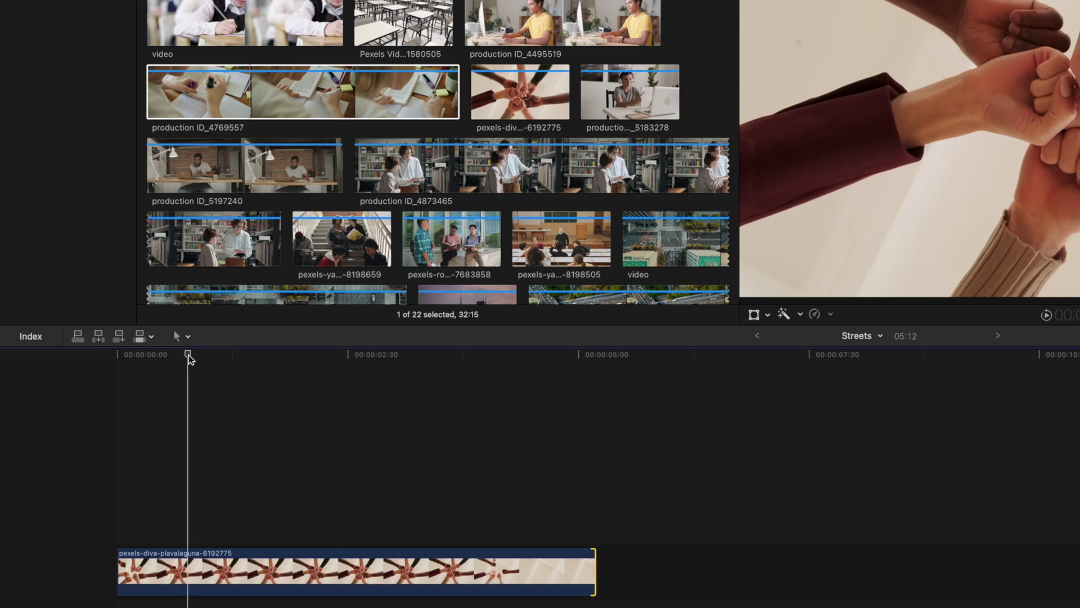
pyautogui.click(254, 107)
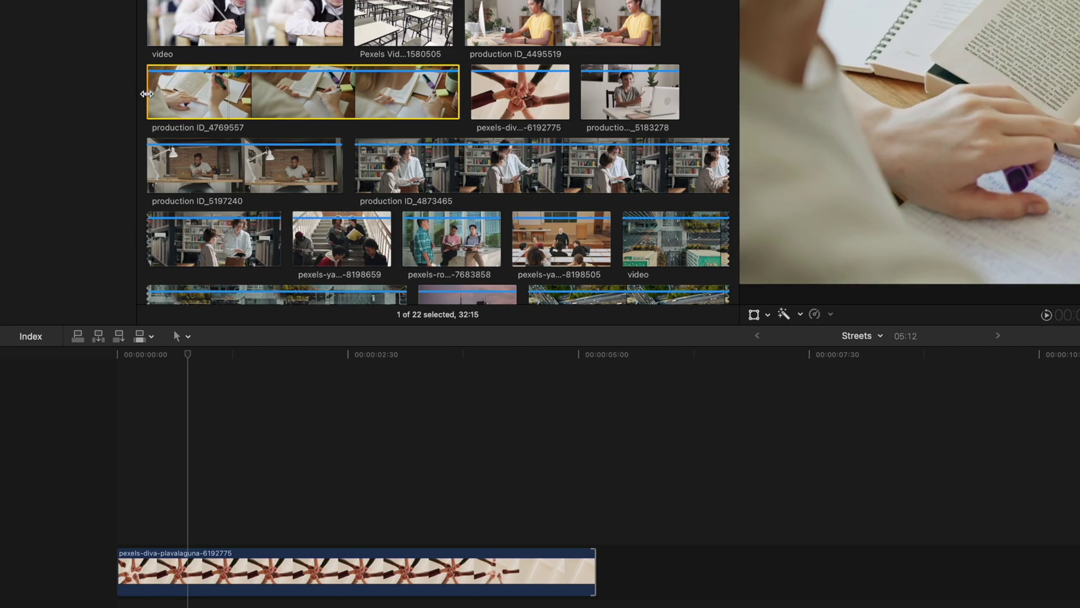
pyautogui.press('i')
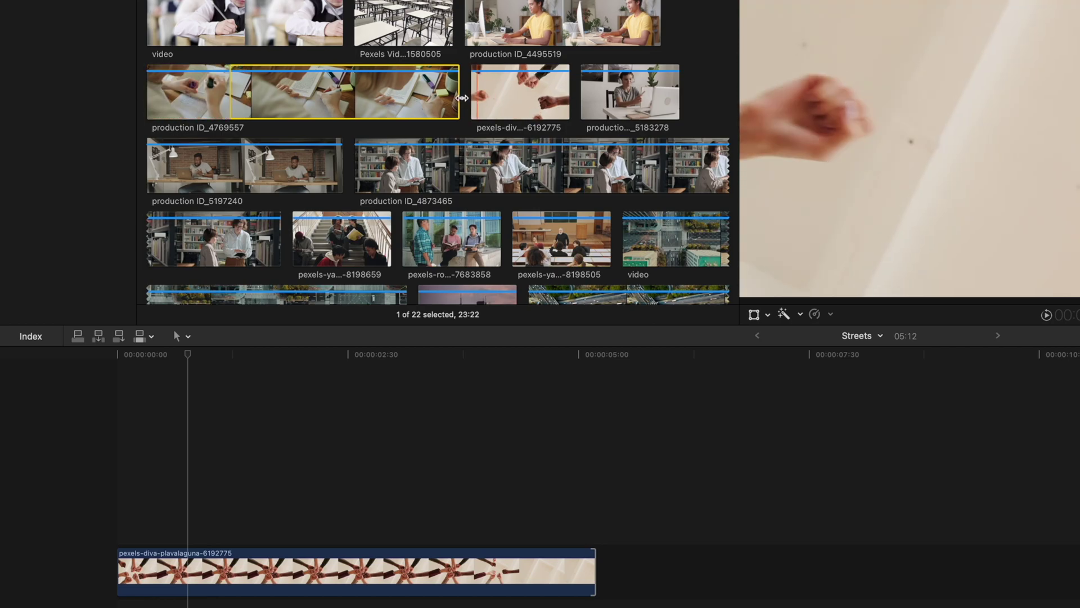
pyautogui.moveTo(462, 98); pyautogui.dragTo(326, 94)
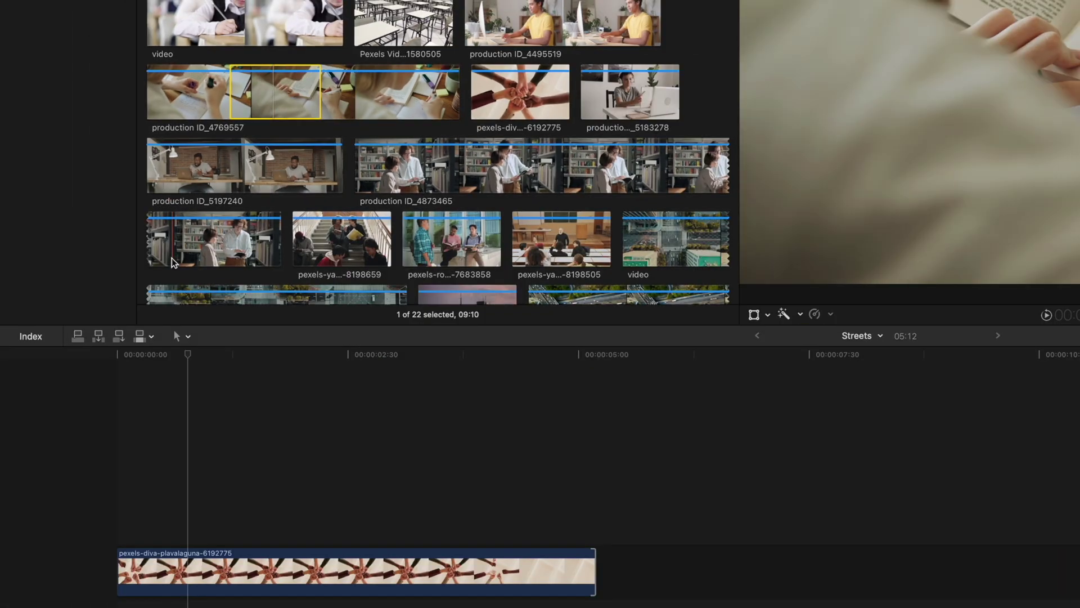
pyautogui.click(79, 338)
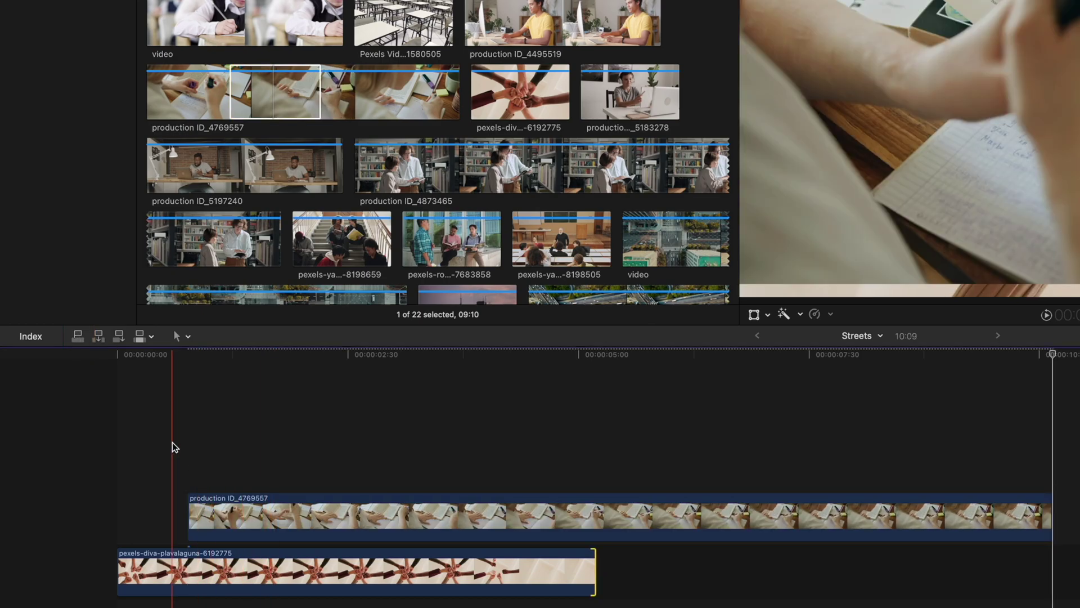
pyautogui.moveTo(1050, 509); pyautogui.dragTo(555, 502)
pyautogui.moveTo(389, 511)
pyautogui.mouseDown()
pyautogui.moveTo(356, 514)
pyautogui.moveTo(386, 450)
pyautogui.moveTo(455, 450)
pyautogui.moveTo(392, 447)
pyautogui.moveTo(906, 461)
pyautogui.mouseUp()
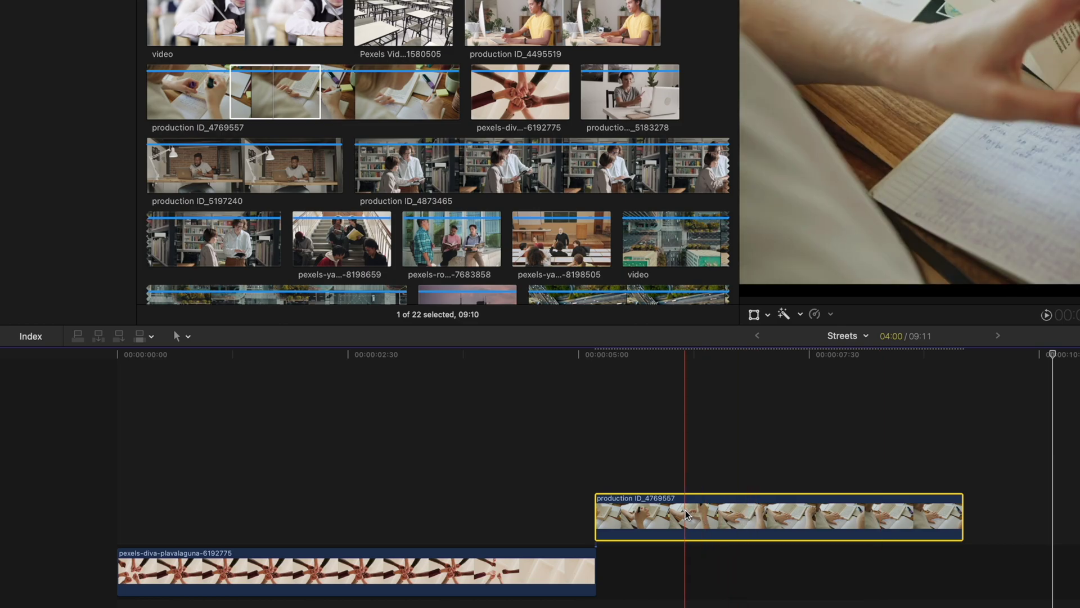
pyautogui.moveTo(686, 513); pyautogui.dragTo(541, 502)
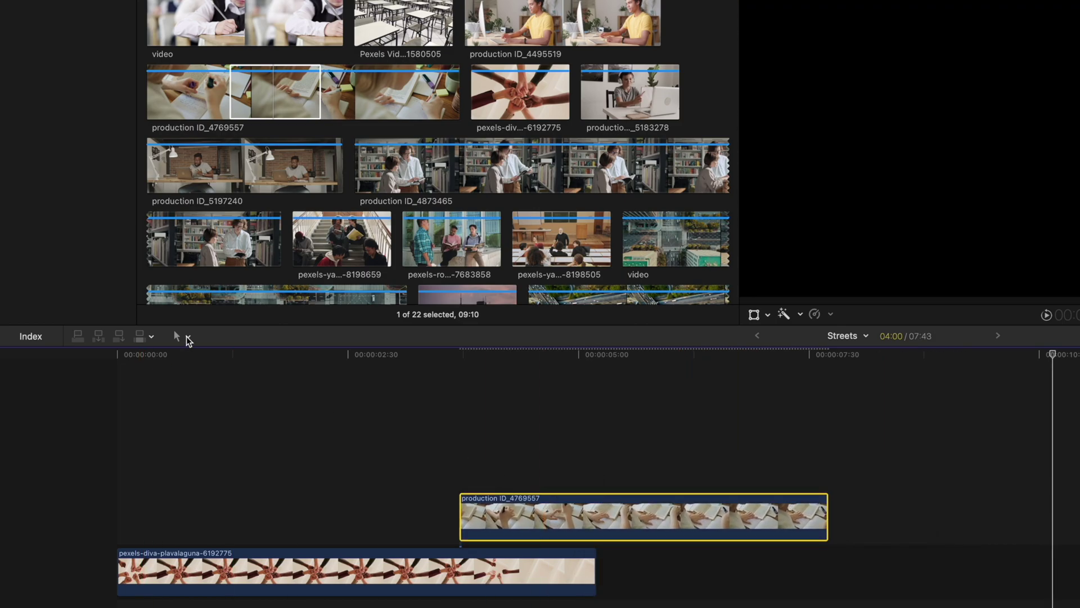
pyautogui.click(188, 338)
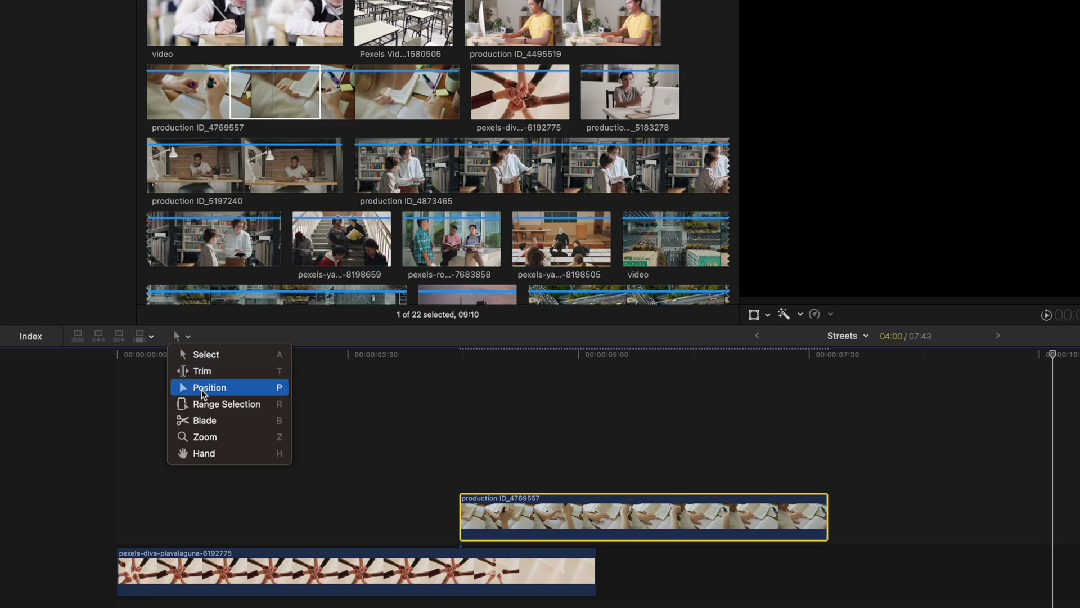
pyautogui.click(197, 384)
pyautogui.moveTo(592, 500); pyautogui.dragTo(998, 502)
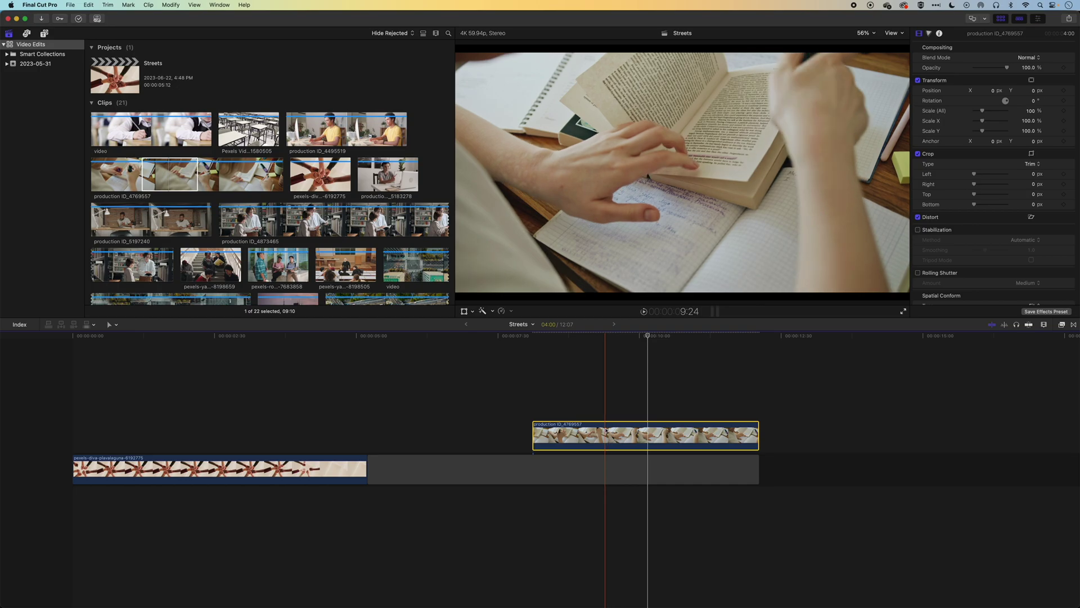
pyautogui.click(479, 460)
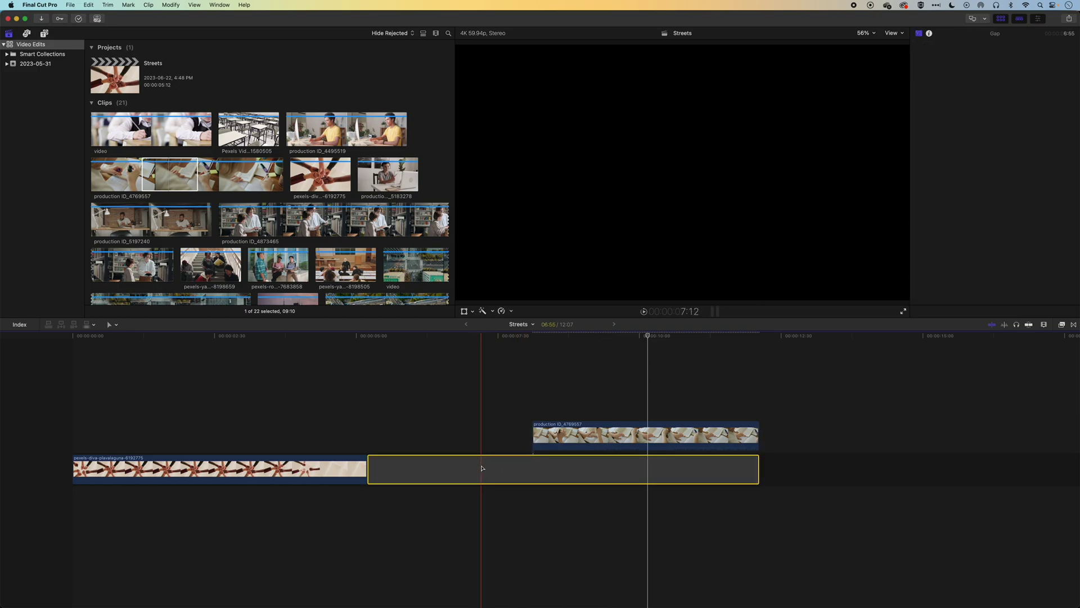
pyautogui.moveTo(504, 398); pyautogui.dragTo(622, 515)
pyautogui.press('Delete')
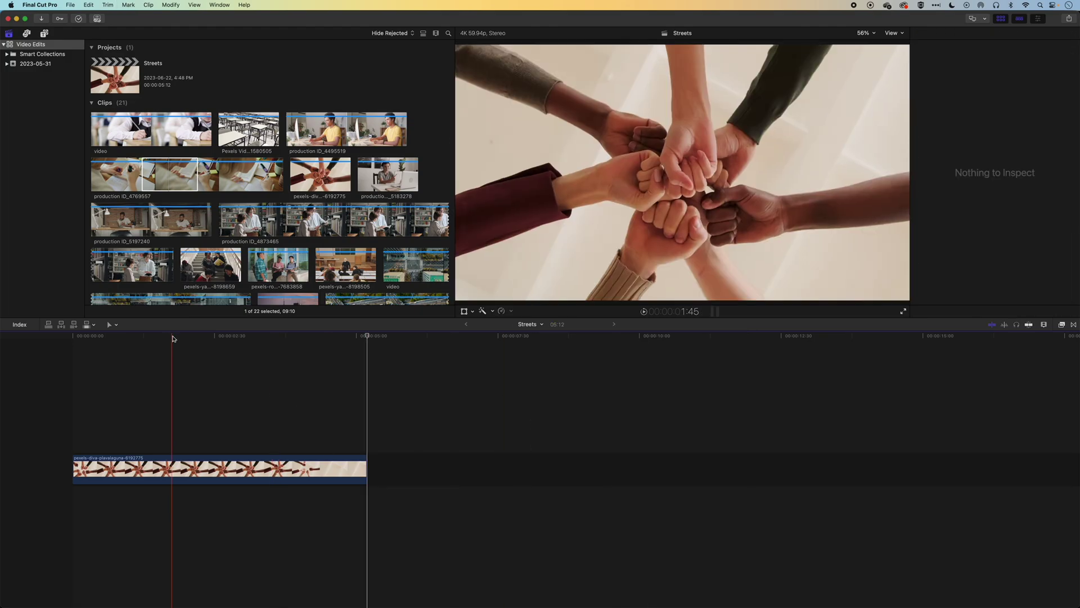
# Step: Insert a 06:07 range of the video clip at the playhead inside the fist-bump clip
pyautogui.click(122, 338)
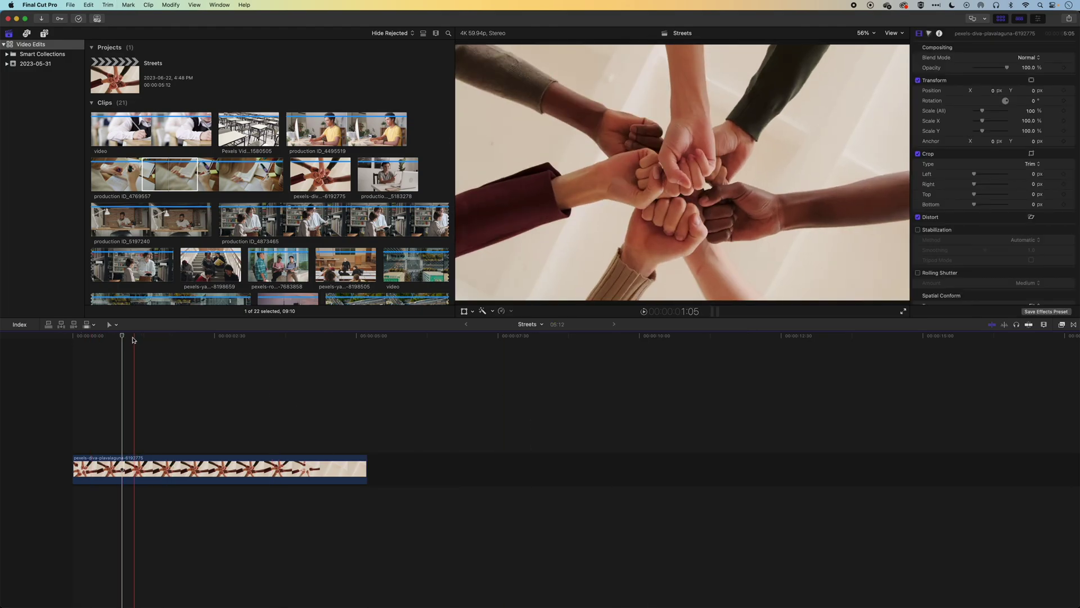
pyautogui.moveTo(121, 337); pyautogui.dragTo(199, 337)
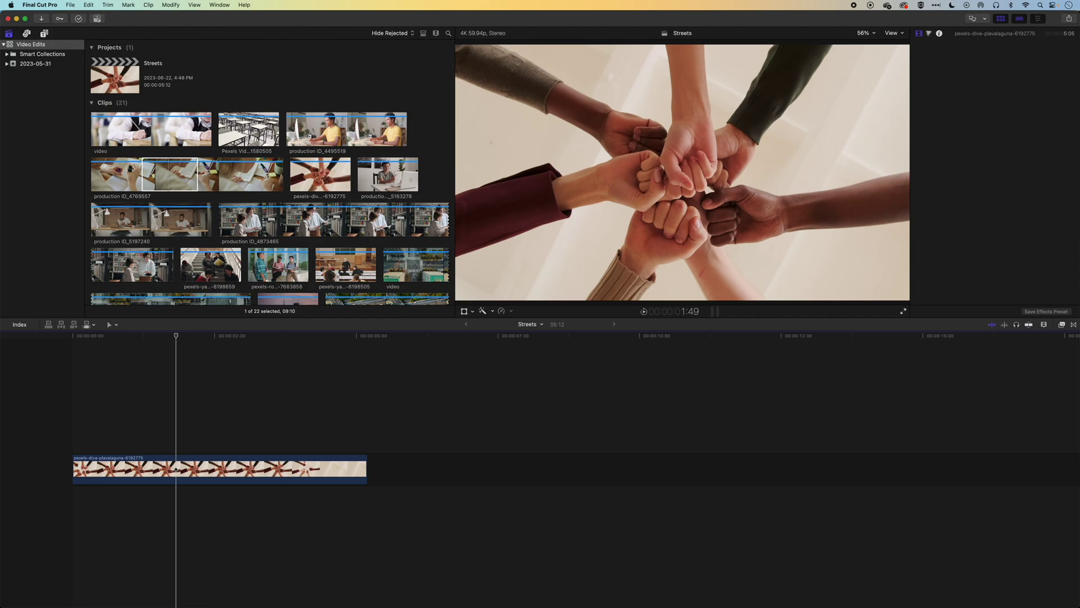
pyautogui.press('super+1')
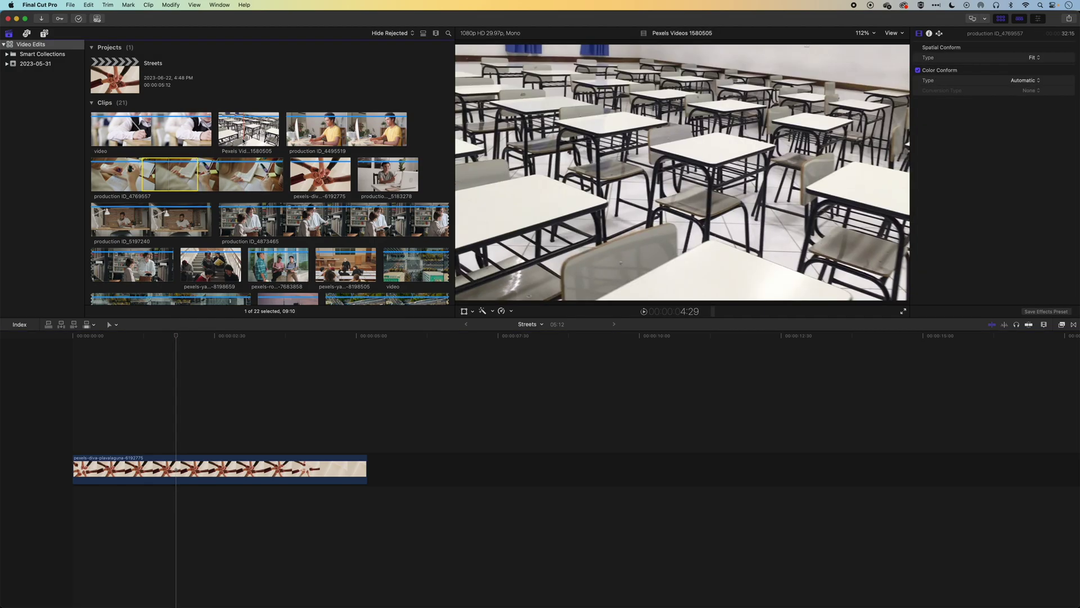
pyautogui.click(112, 131)
pyautogui.press('i')
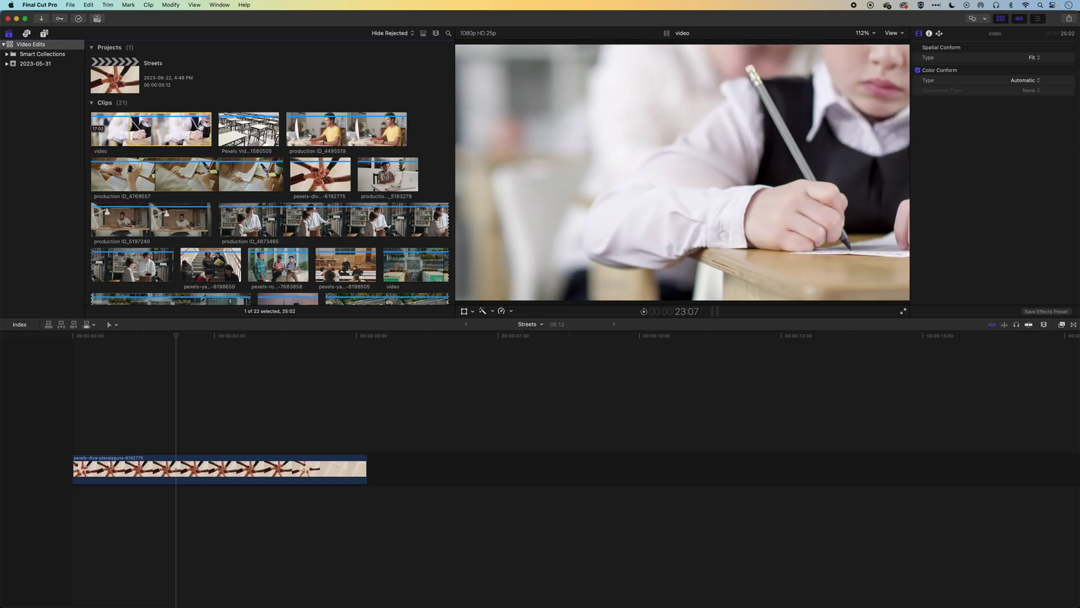
pyautogui.press('o')
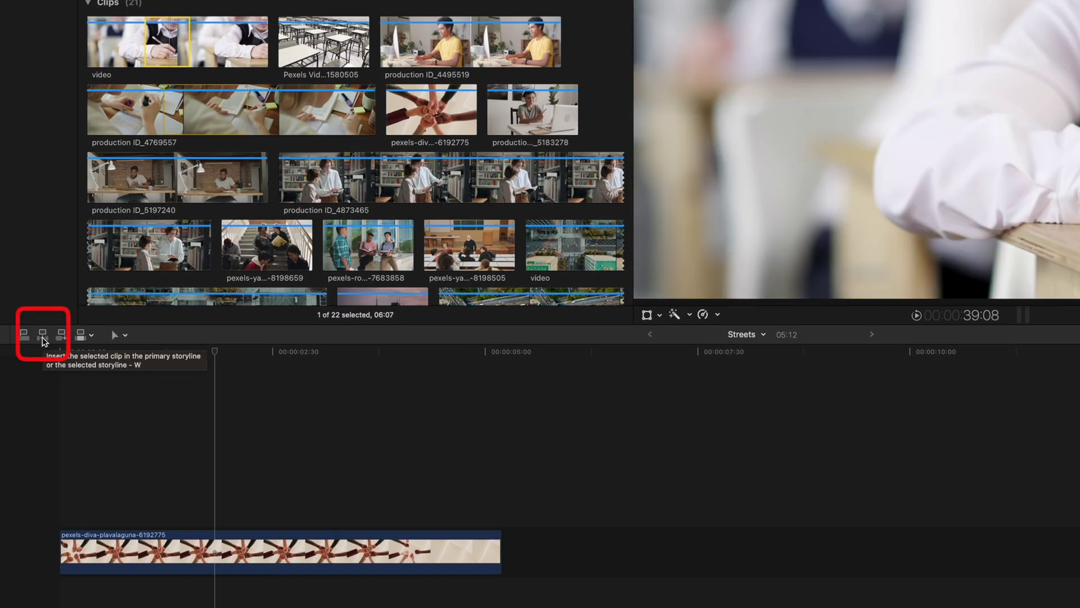
pyautogui.click(43, 336)
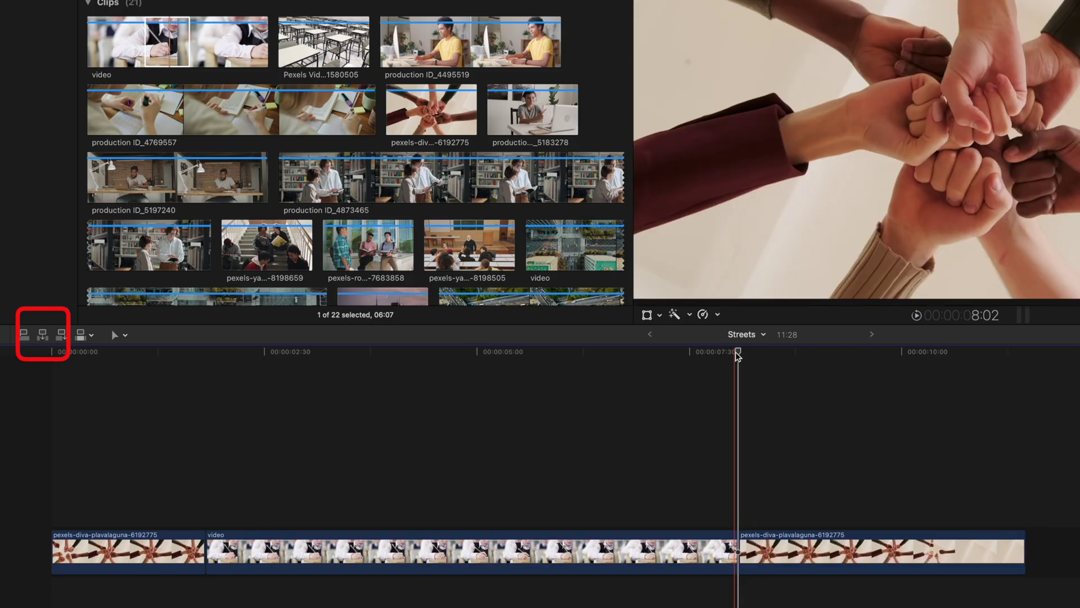
# Step: Review the inserted video clip, then undo the insert to restore the single fist-bump clip
pyautogui.moveTo(737, 356); pyautogui.dragTo(1027, 362)
pyautogui.press('Left')
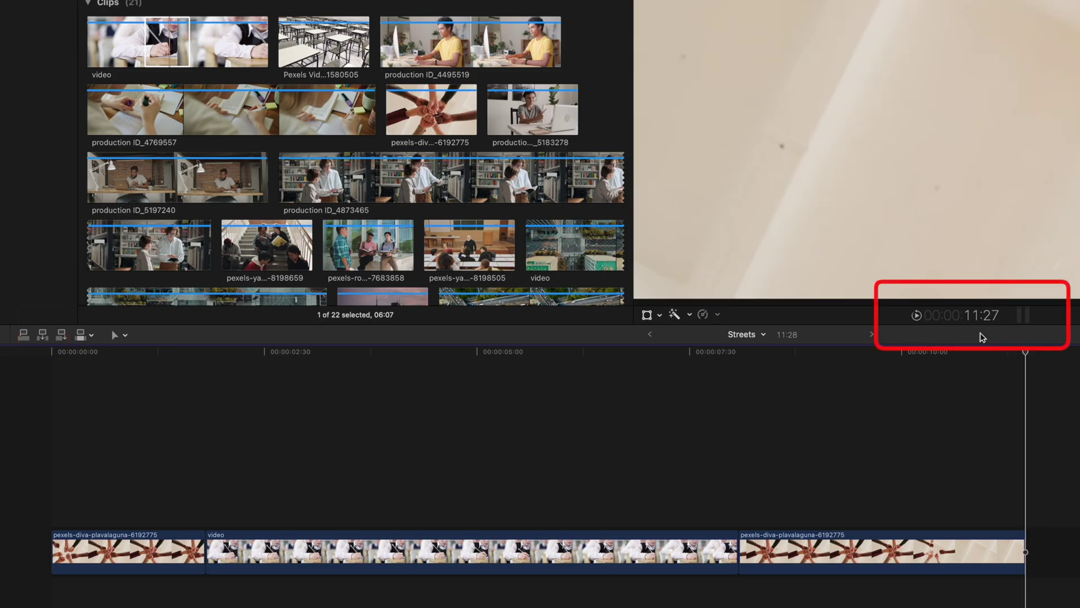
pyautogui.moveTo(1027, 357); pyautogui.dragTo(411, 368)
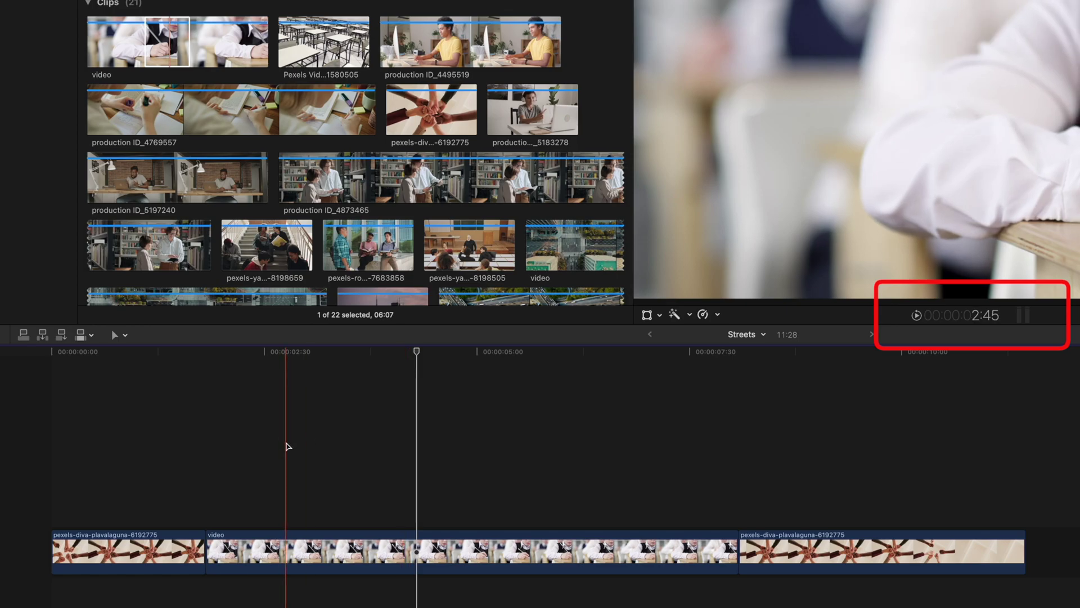
pyautogui.press('super+z')
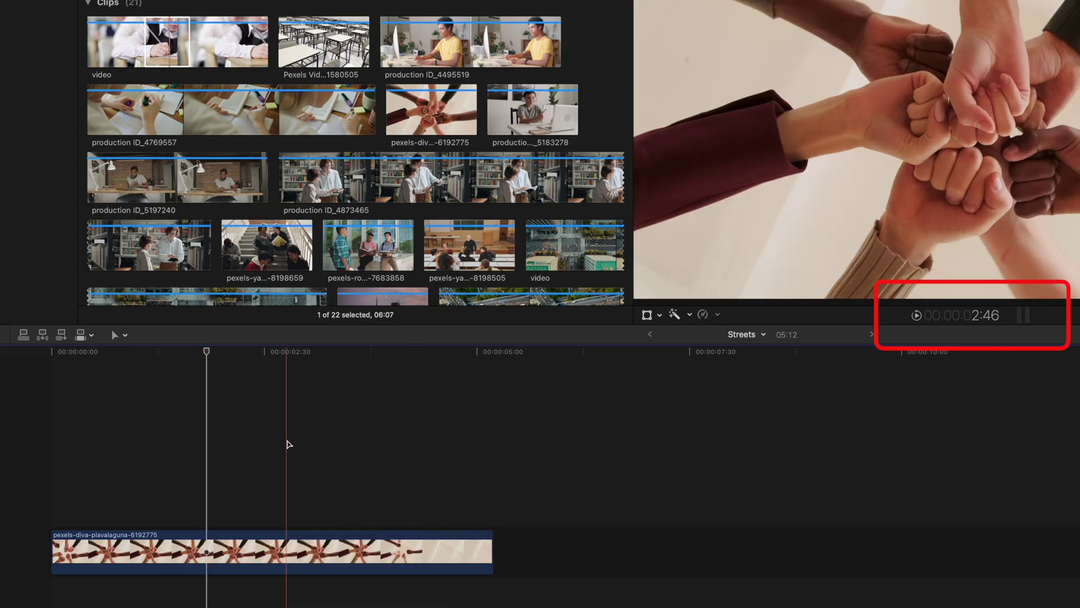
# Step: Mark a 14:19 range of production ID_4873465 and append it to Streets
pyautogui.click(205, 356)
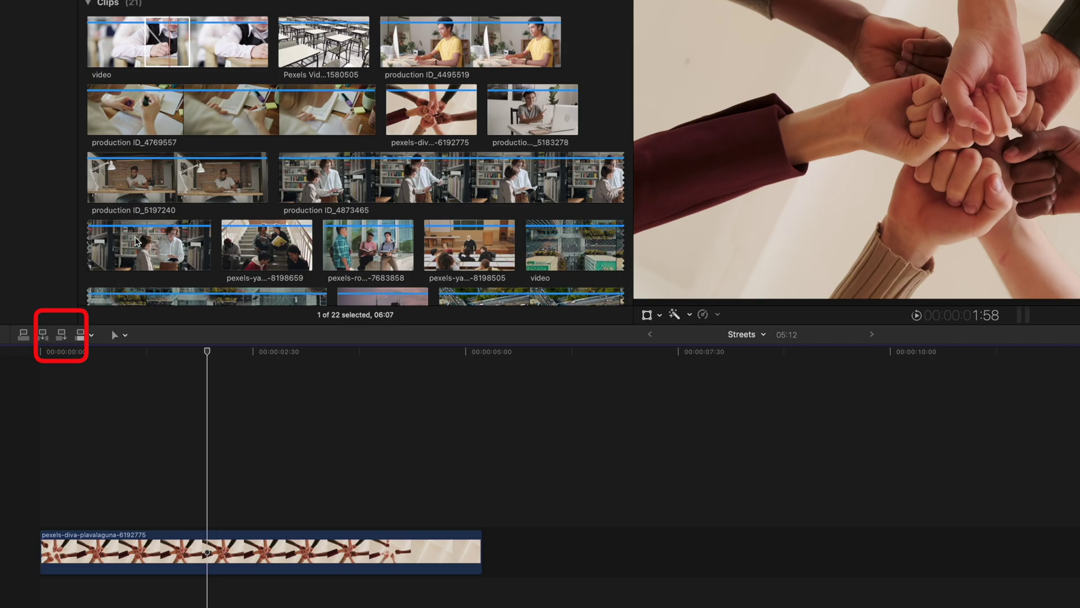
pyautogui.click(281, 178)
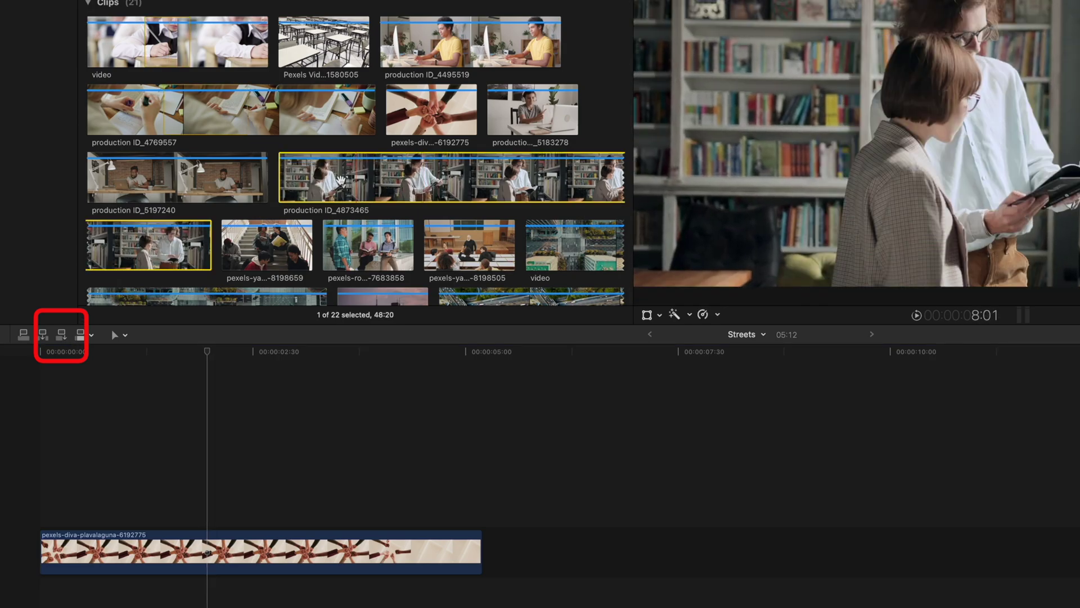
pyautogui.moveTo(281, 177); pyautogui.dragTo(419, 177)
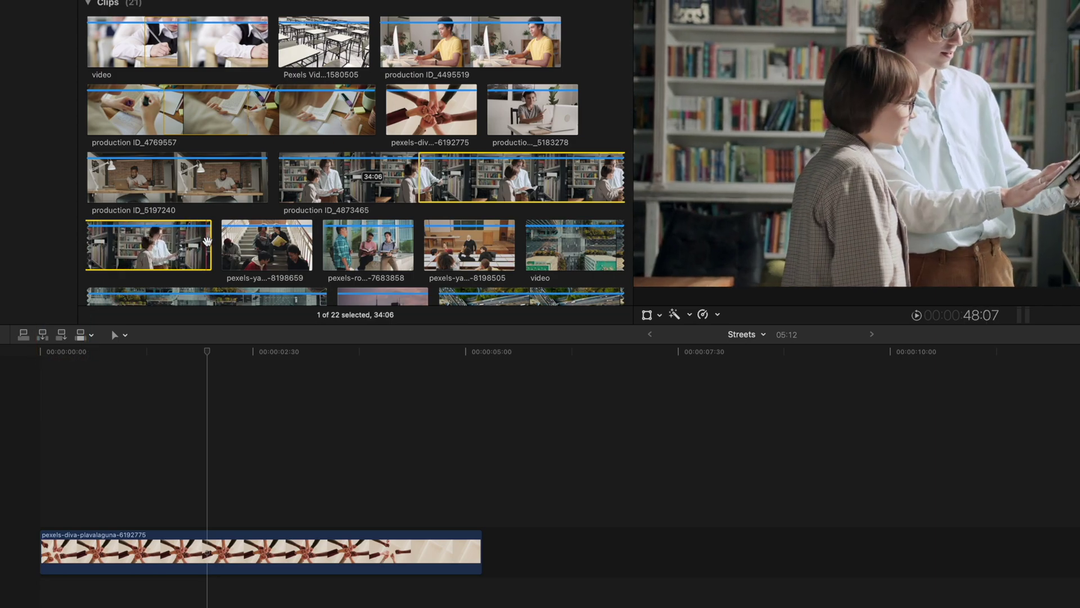
pyautogui.moveTo(212, 241); pyautogui.dragTo(623, 179)
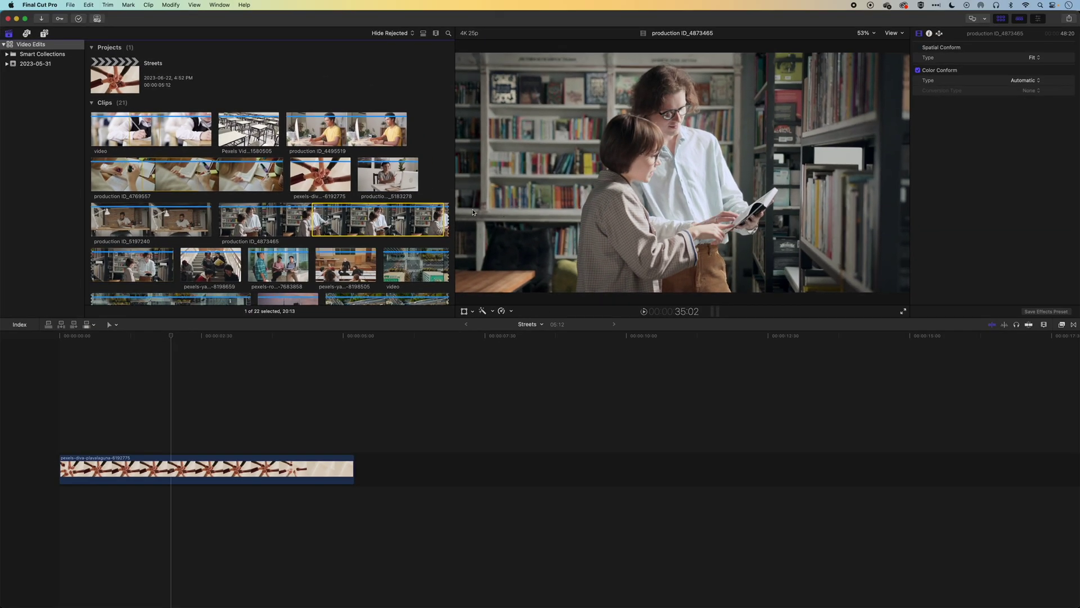
pyautogui.moveTo(449, 217); pyautogui.dragTo(407, 217)
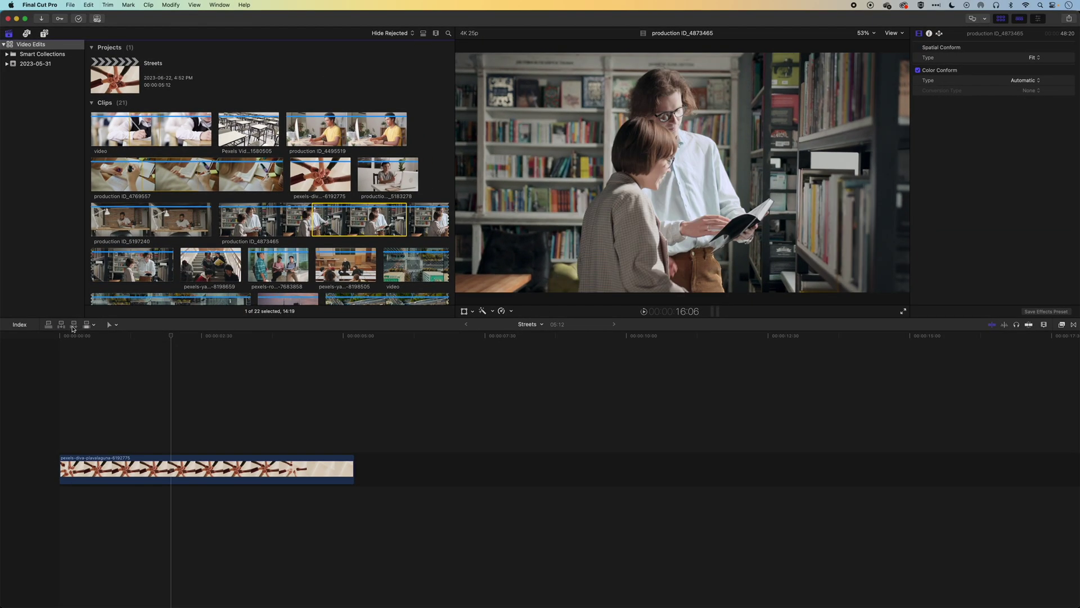
pyautogui.click(73, 325)
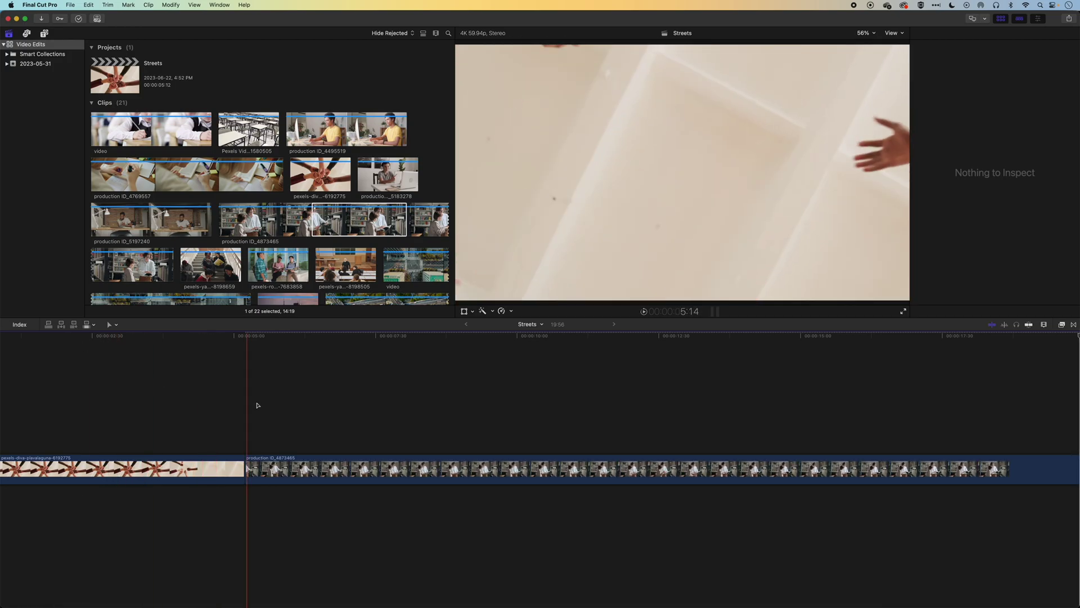
# Step: Zoom out to the whole project and delete the appended production ID_4873465 clip
pyautogui.click(397, 381)
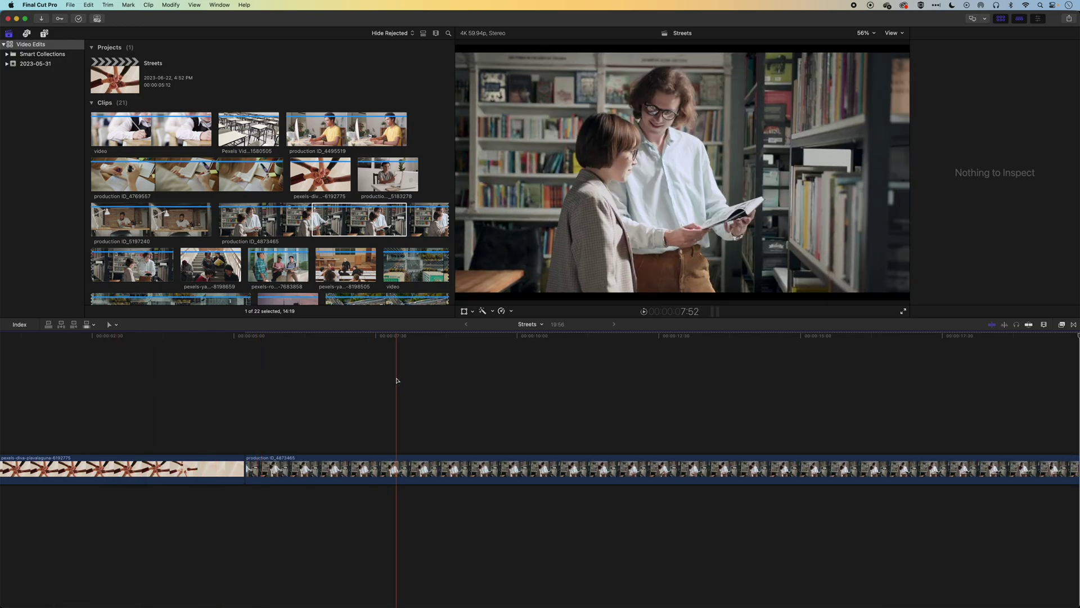
pyautogui.press('super+minus')
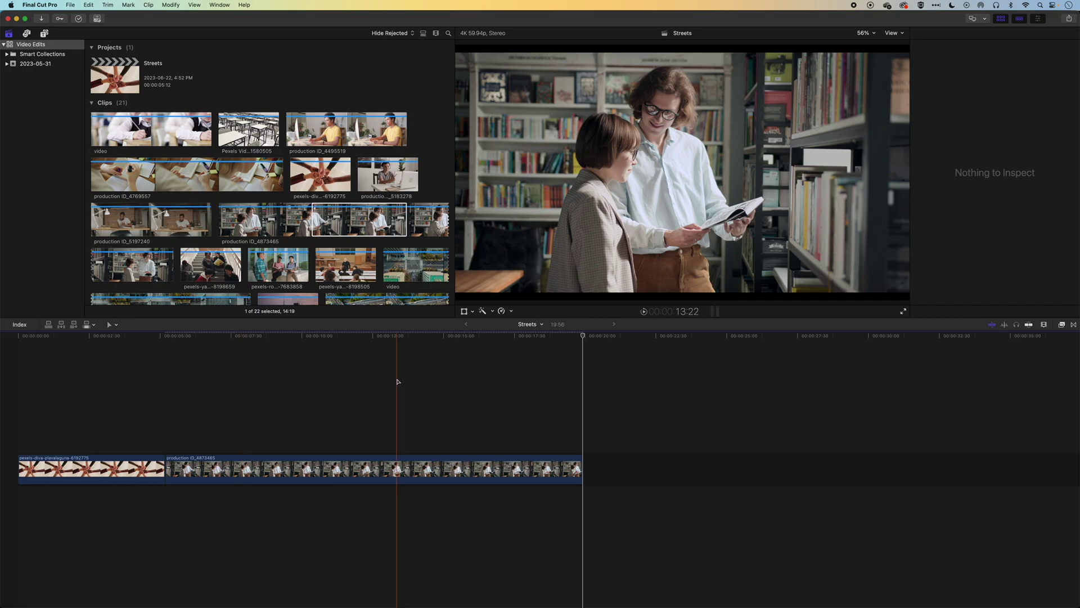
pyautogui.click(65, 384)
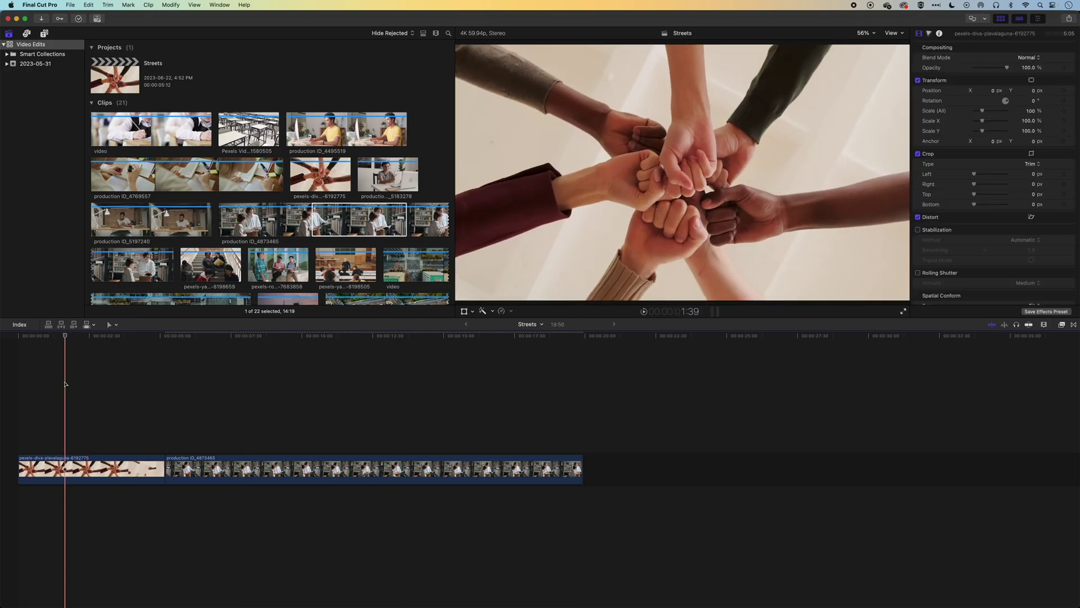
pyautogui.click(272, 471)
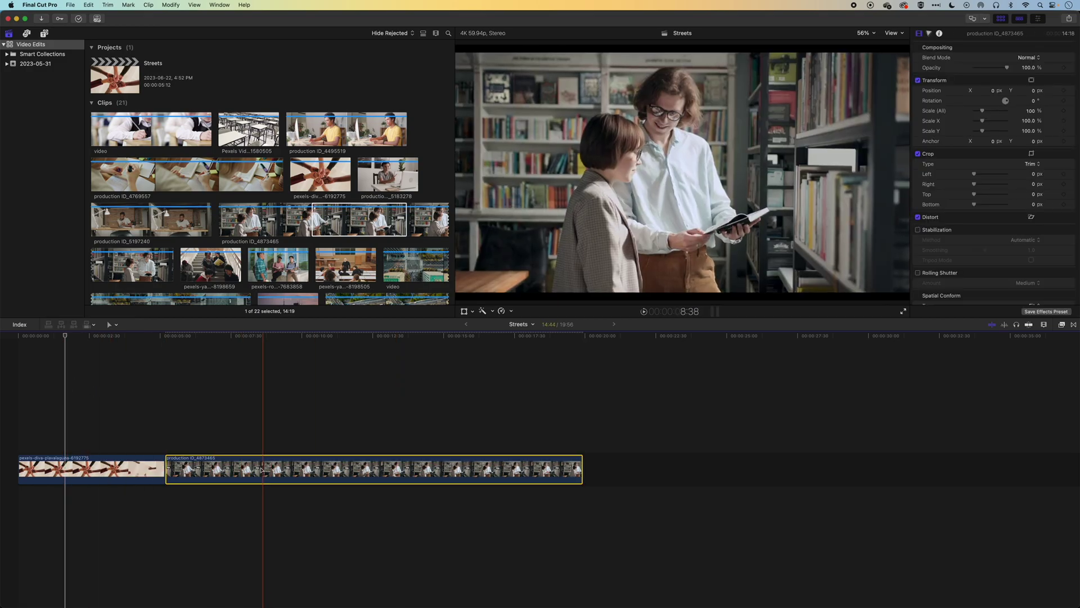
pyautogui.press('Delete')
pyautogui.click(55, 386)
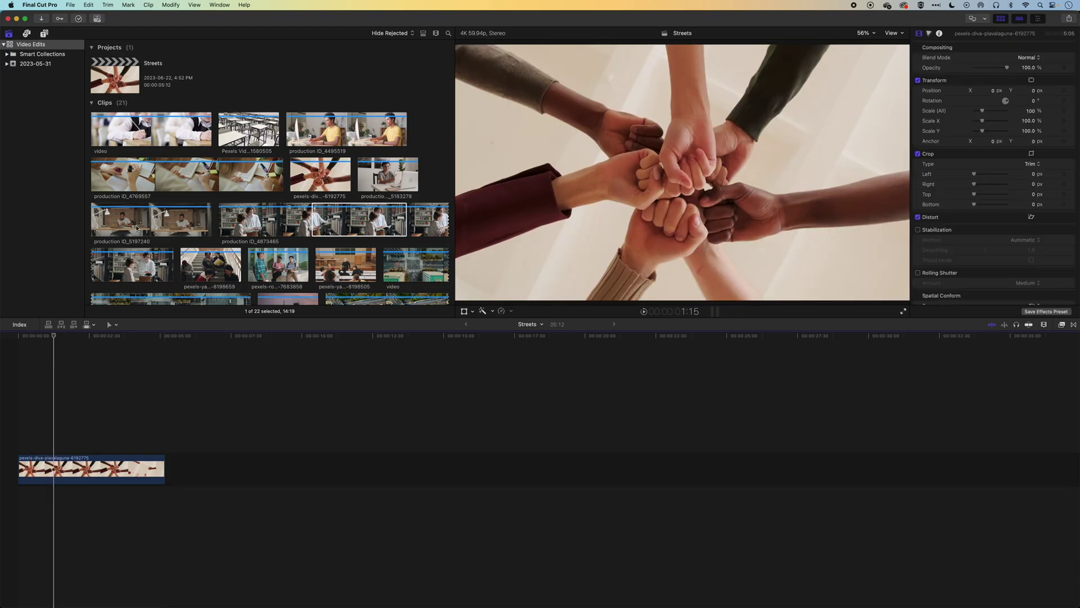
# Step: Append the production ID_4873465 range, then the stairs clip pexels-yan-krukov-8198659, after the fist-bump clip
pyautogui.click(324, 216)
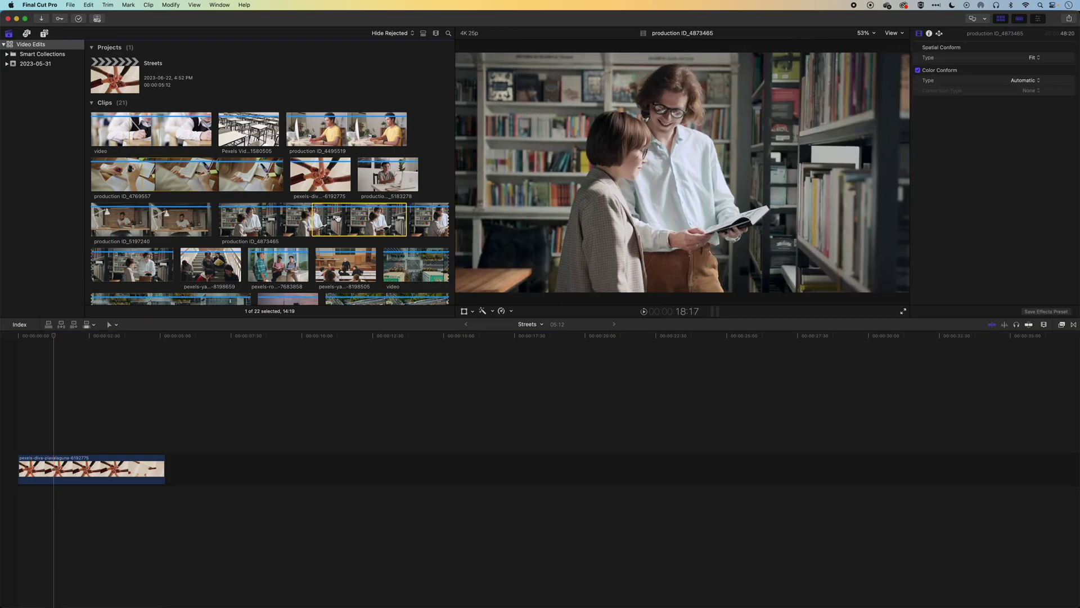
pyautogui.click(74, 324)
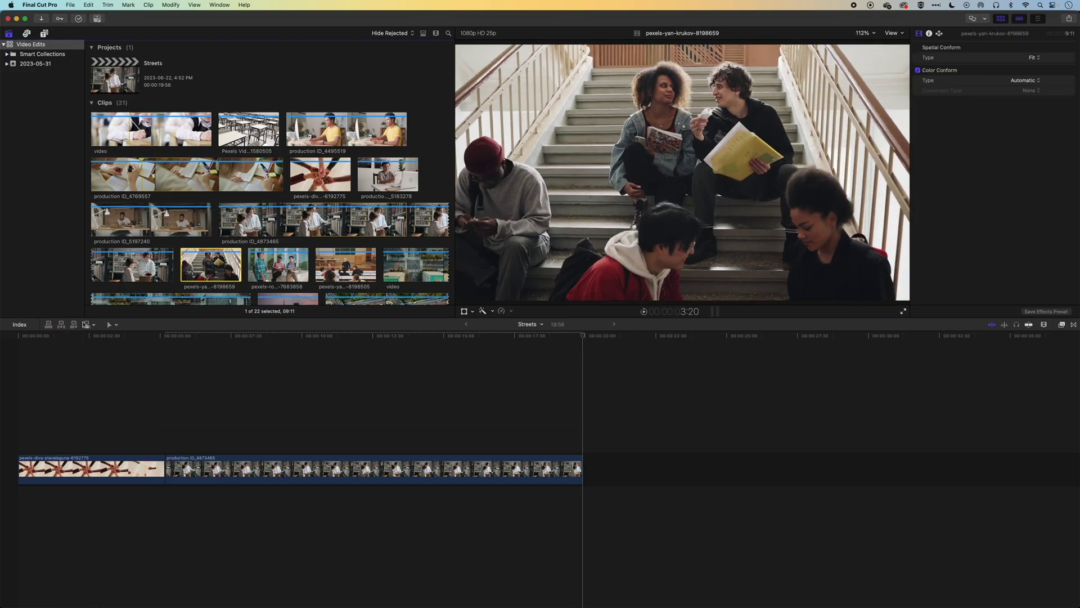
pyautogui.click(74, 325)
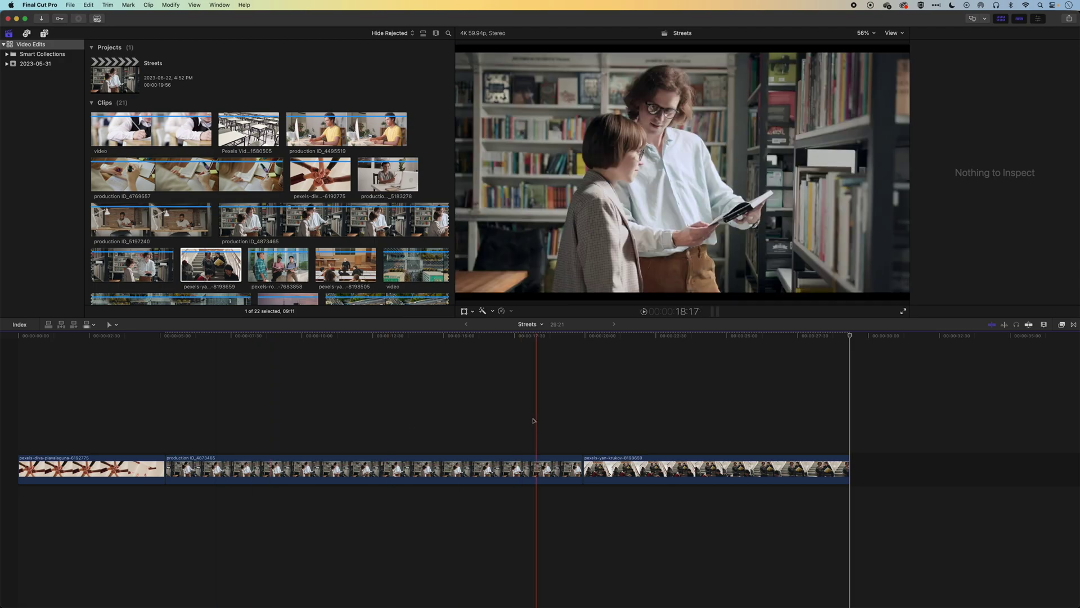
# Step: Undo both appends and park the playhead at 1:26 in the fist-bump clip
pyautogui.press('super+z')
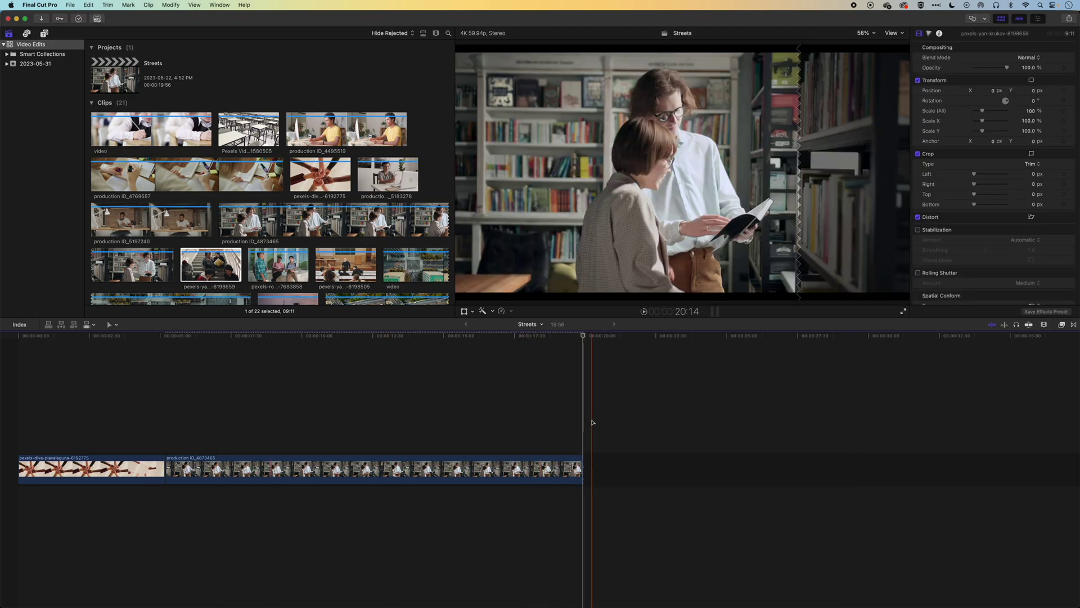
pyautogui.press('super+z')
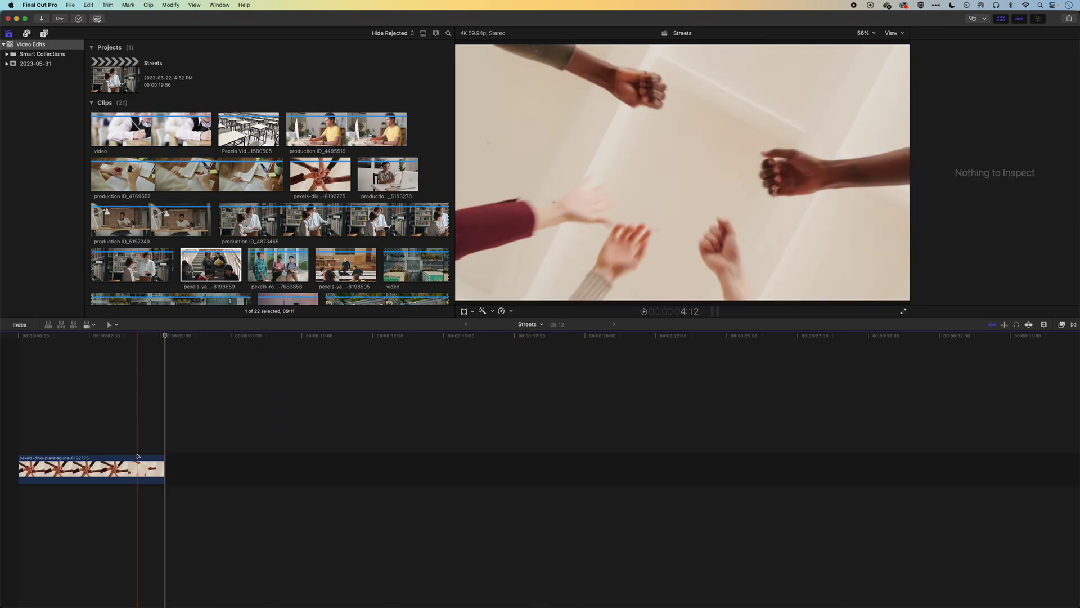
pyautogui.press('super+equal')
pyautogui.click(85, 335)
pyautogui.press('super+equal')
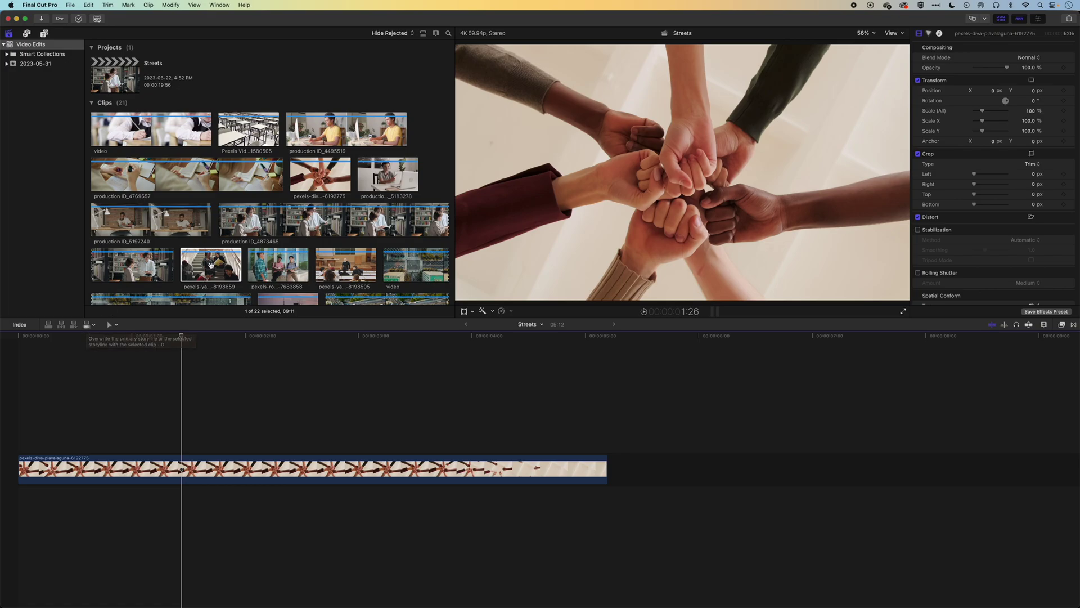
# Step: Try inserting the stairs clip at the playhead, then undo the insert
pyautogui.click(195, 250)
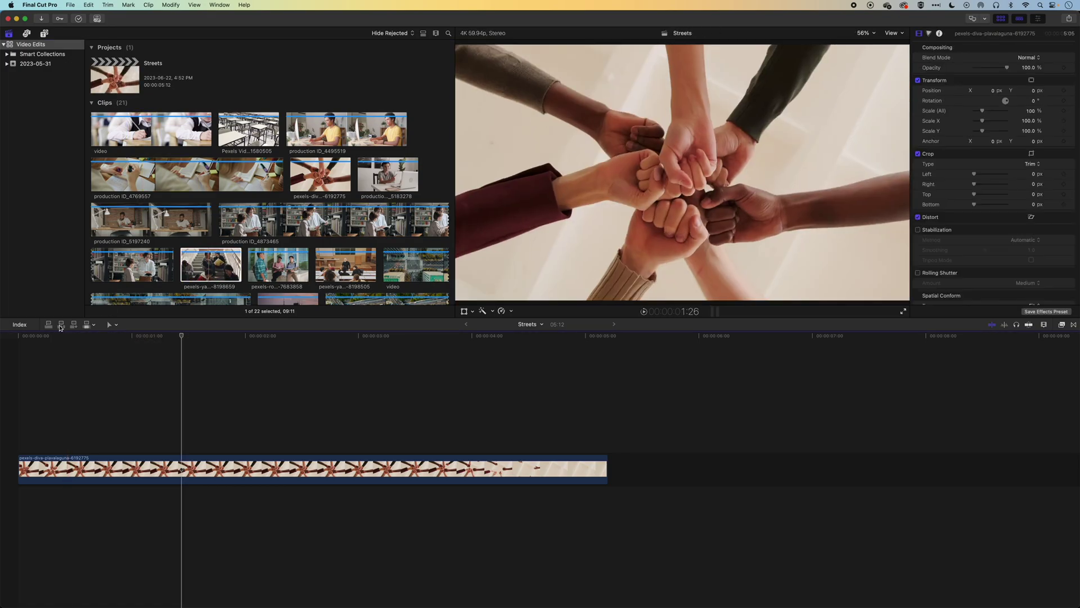
pyautogui.click(61, 327)
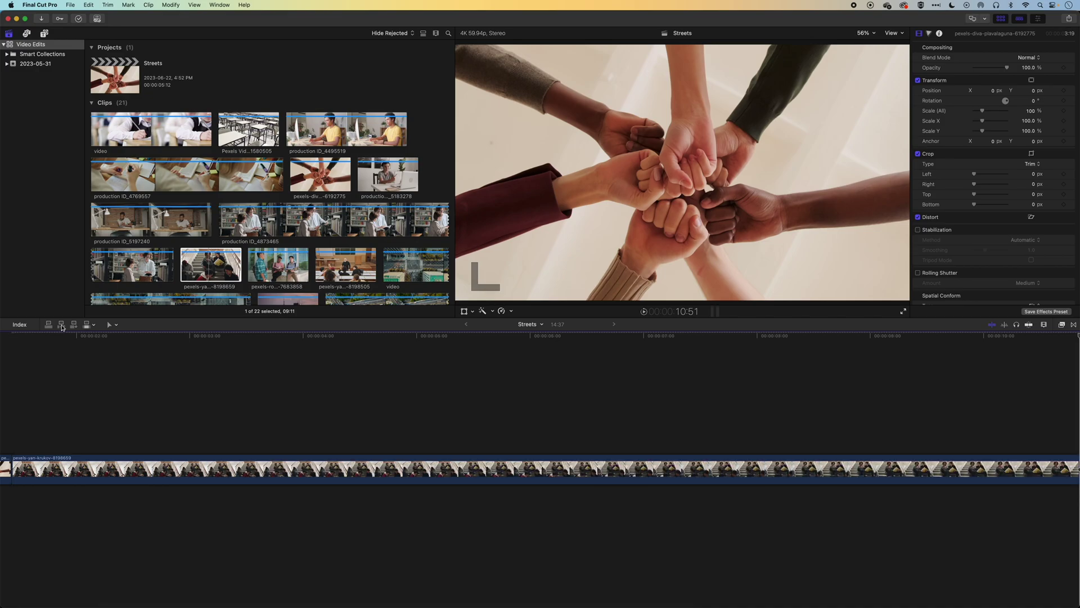
pyautogui.hotkey('shift', 'z')
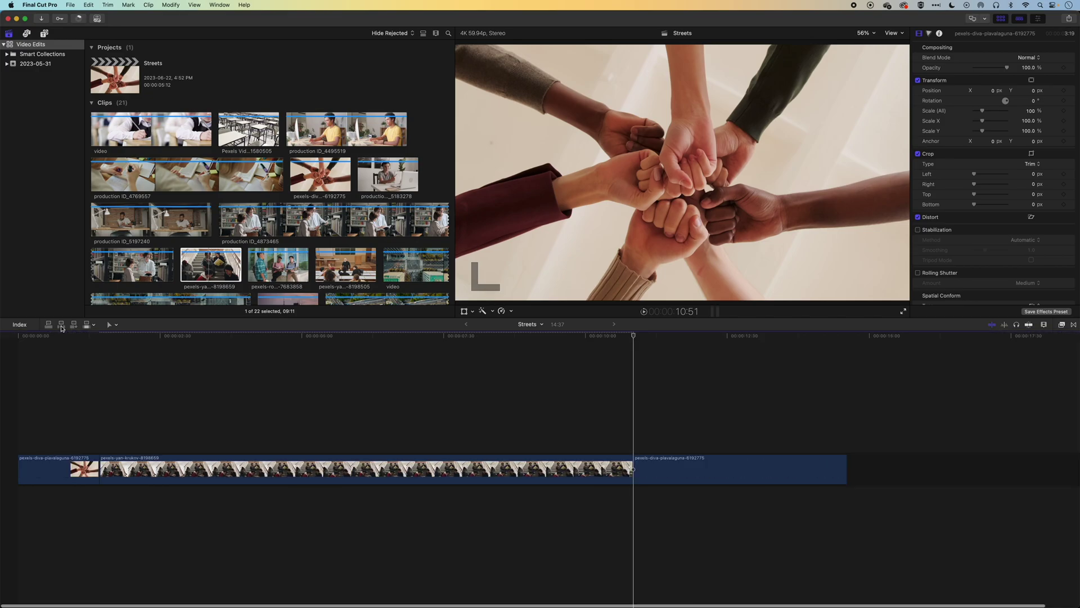
pyautogui.press('super+z')
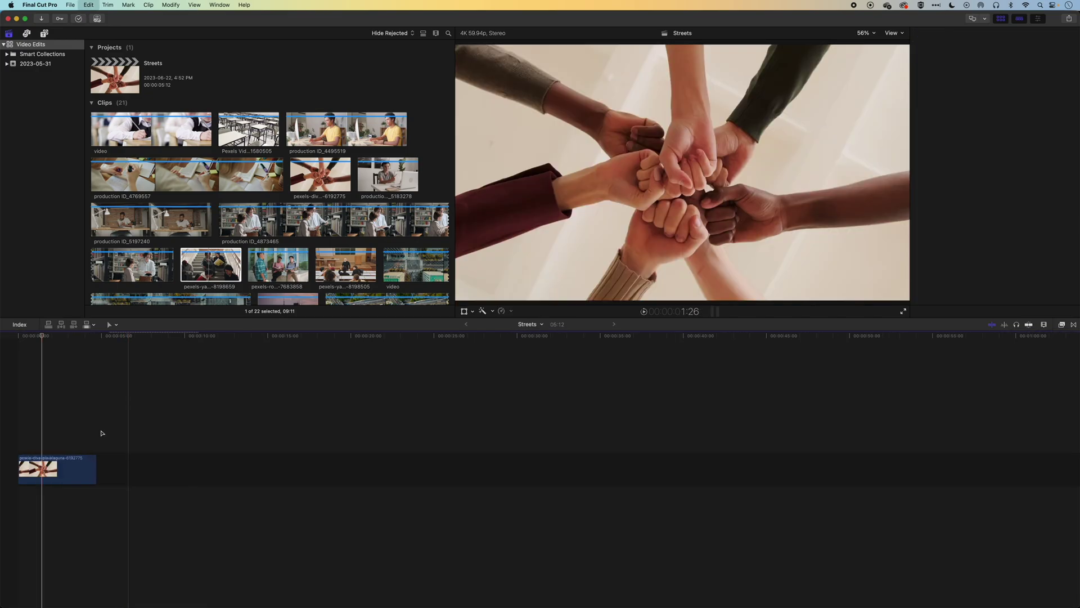
# Step: Overwrite from the playhead with the stairs clip pexels-yan-krukov-8198659
pyautogui.click(199, 273)
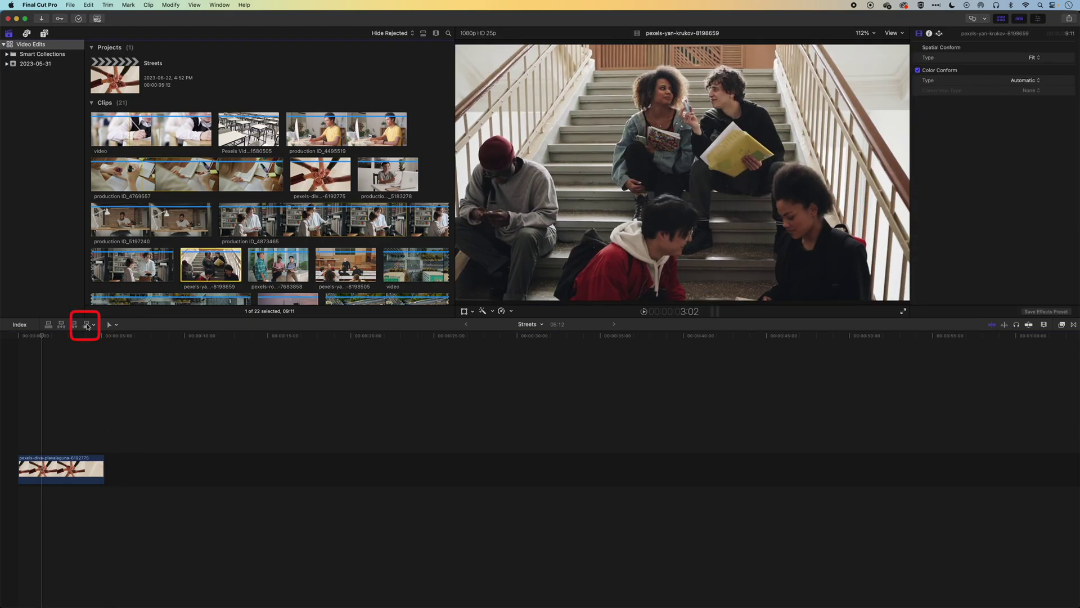
pyautogui.click(87, 325)
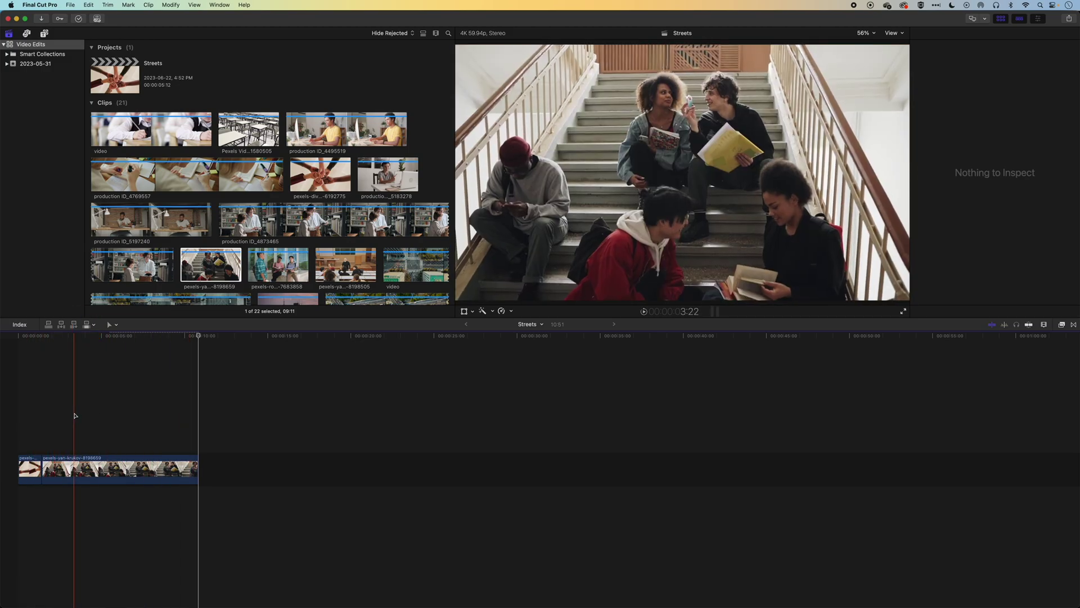
pyautogui.press('super+z')
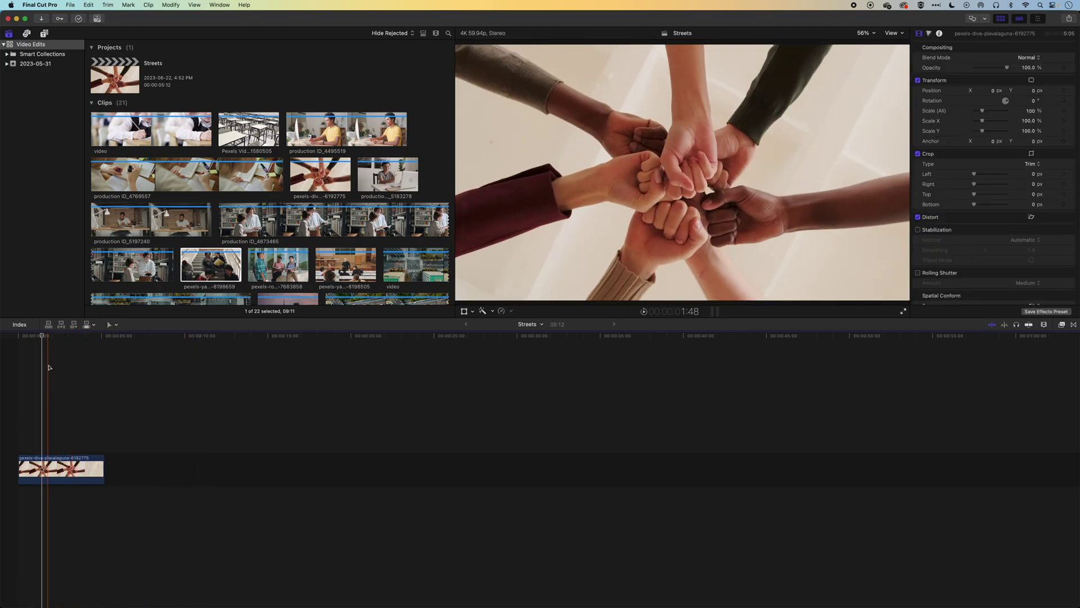
pyautogui.click(205, 263)
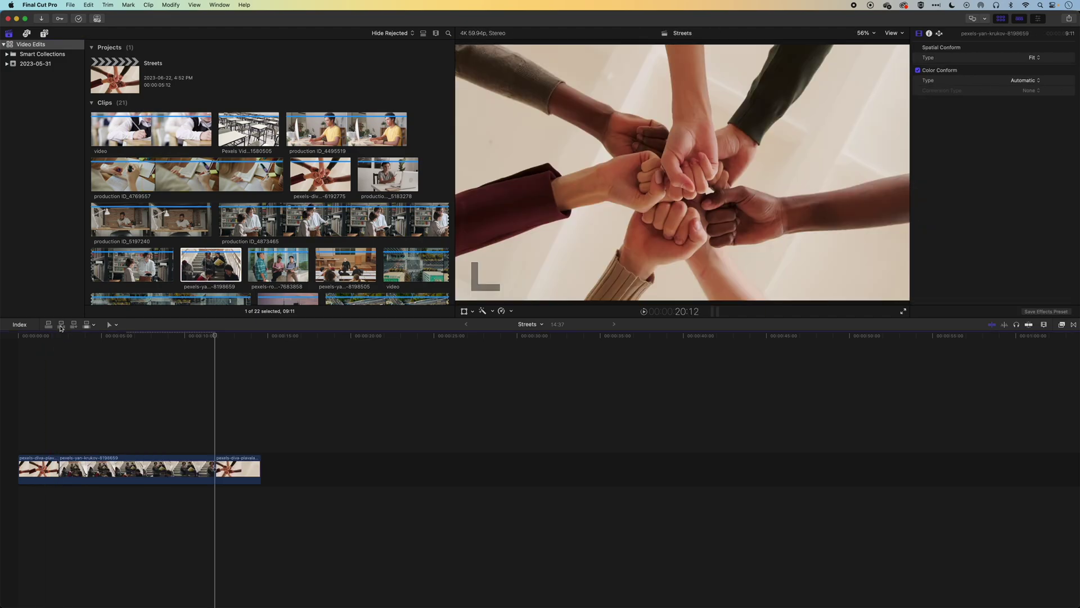
pyautogui.press('super+z')
pyautogui.click(207, 265)
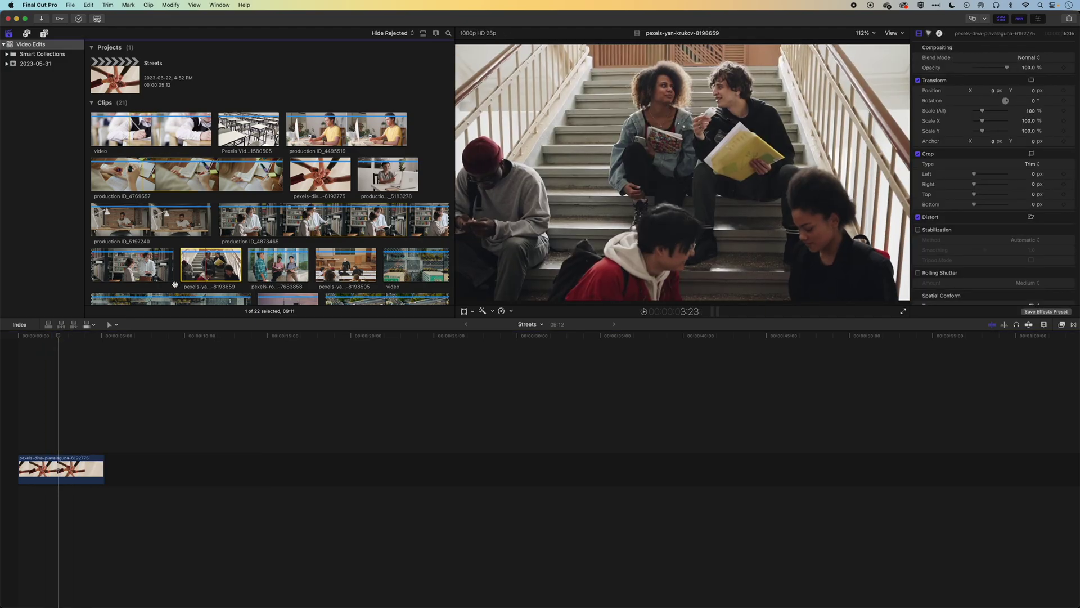
pyautogui.click(87, 325)
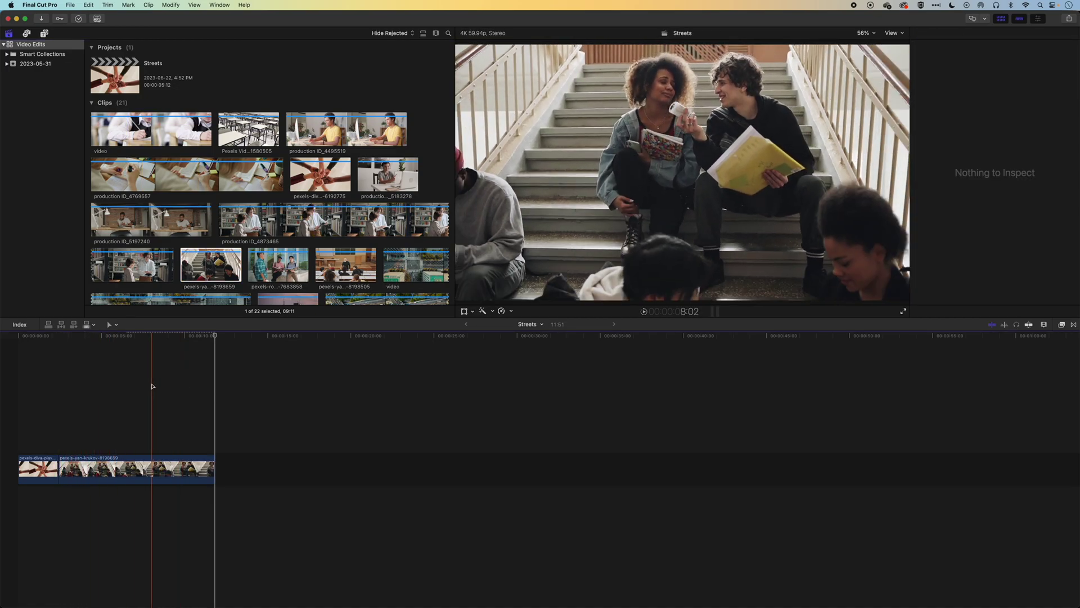
# Step: Undo the overwrite, set edits to audio only, and bring production ID_4873465 into the storyline
pyautogui.press('super+z')
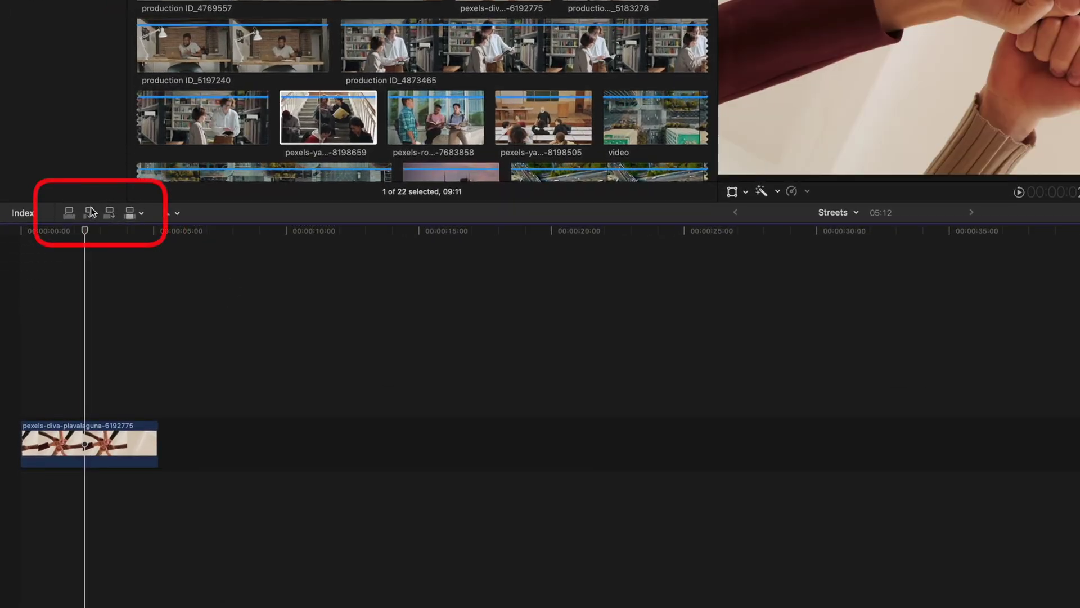
pyautogui.click(141, 214)
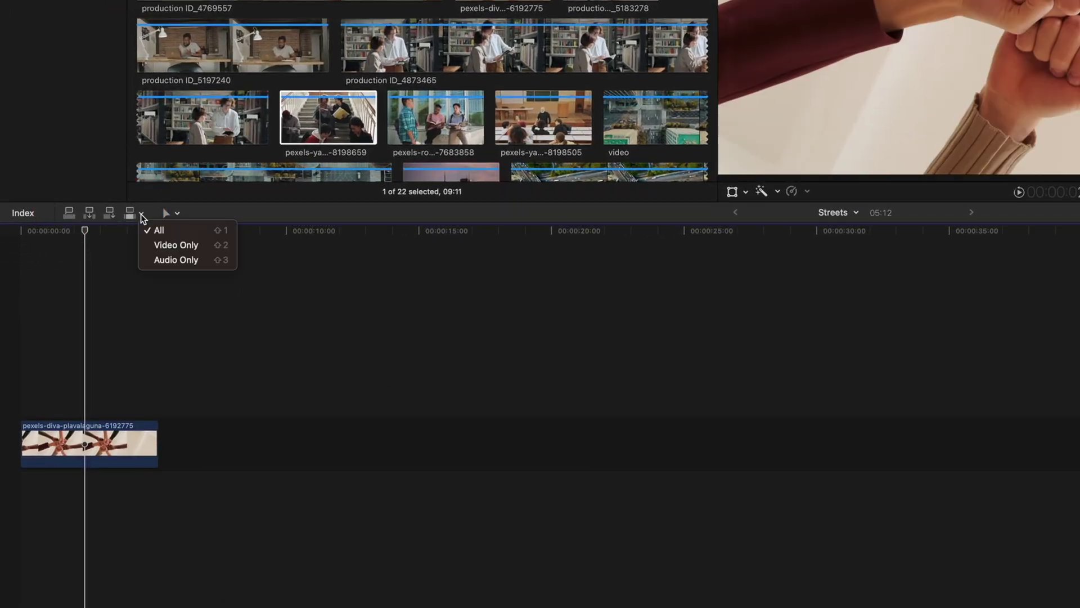
pyautogui.click(175, 260)
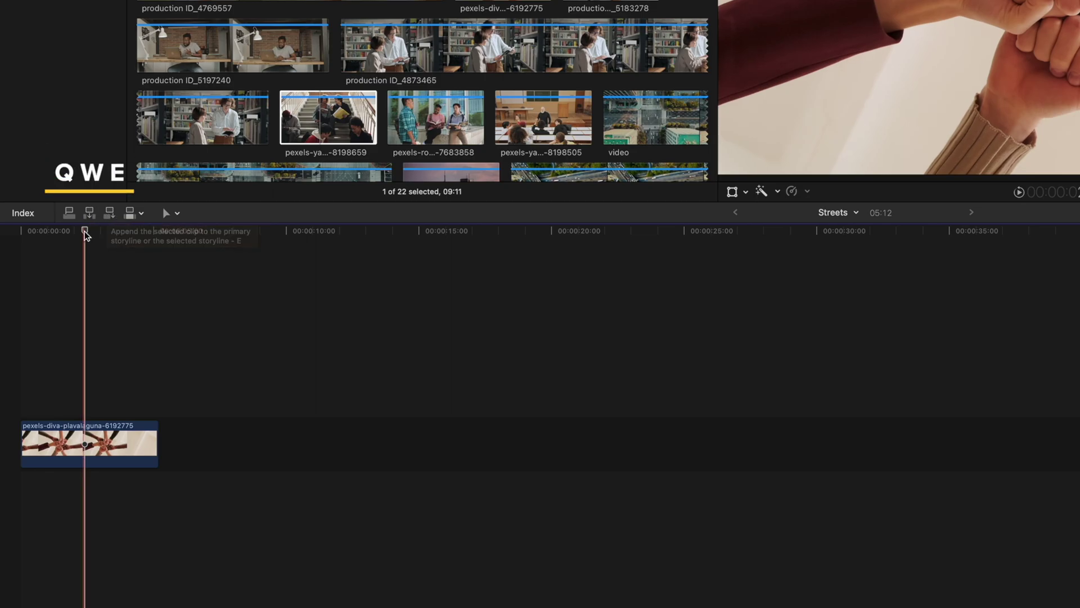
pyautogui.click(326, 118)
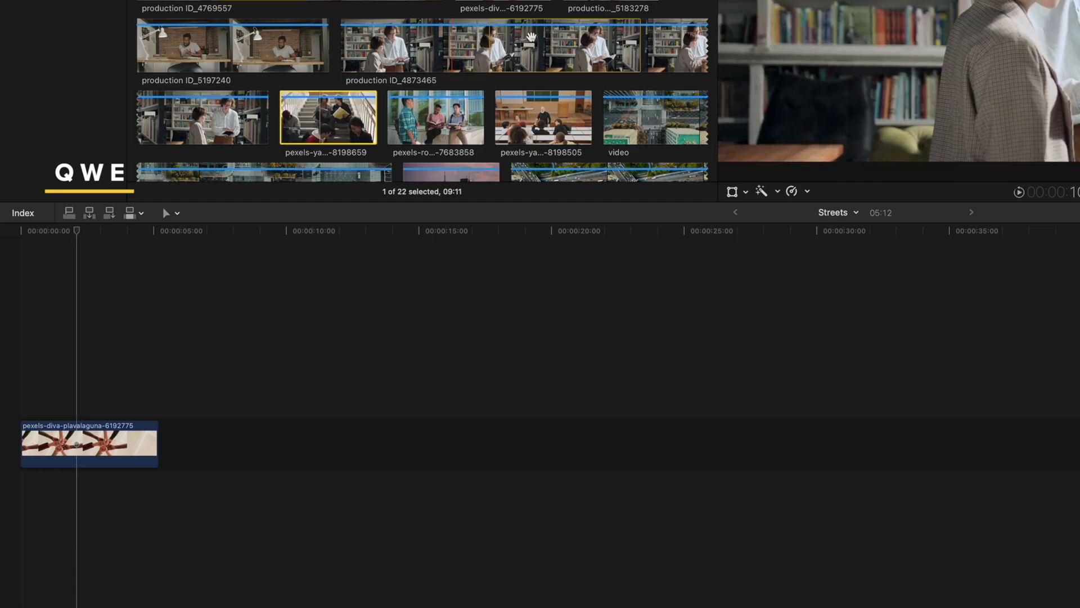
pyautogui.click(531, 37)
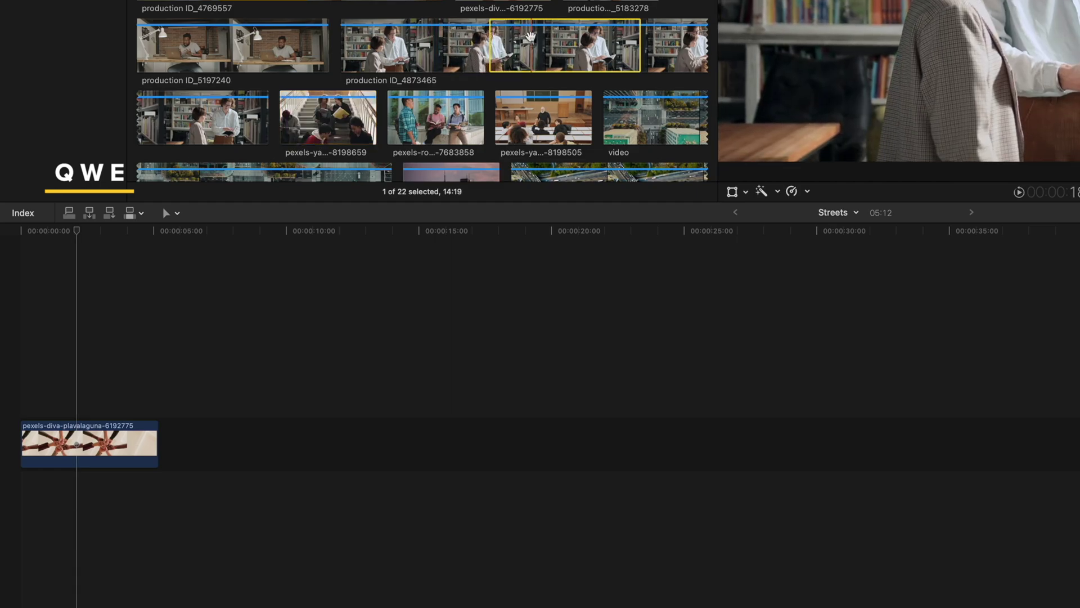
pyautogui.press('q')
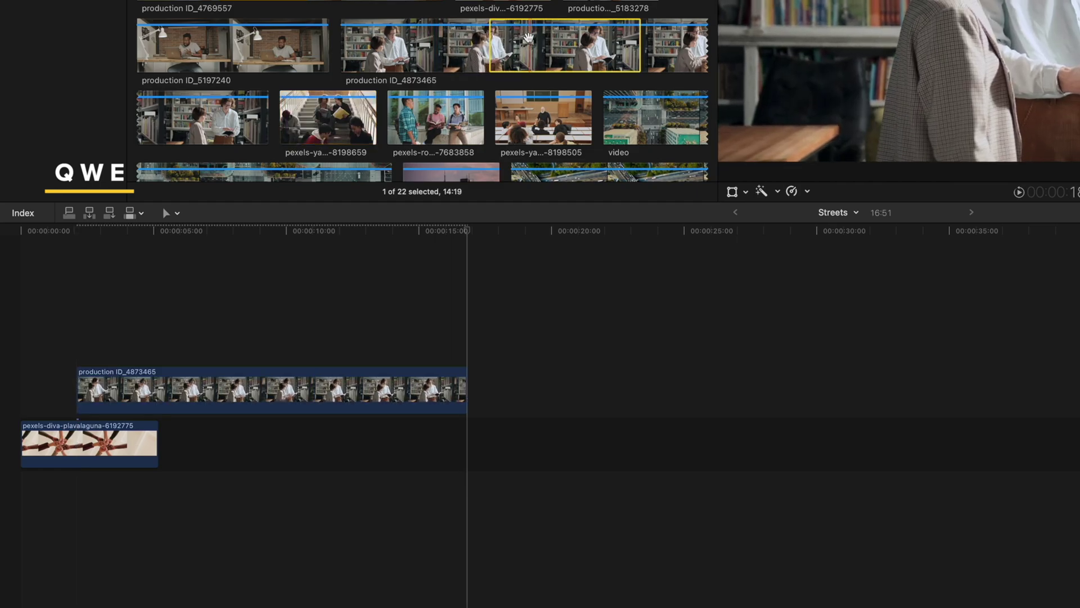
pyautogui.moveTo(181, 397); pyautogui.dragTo(253, 437)
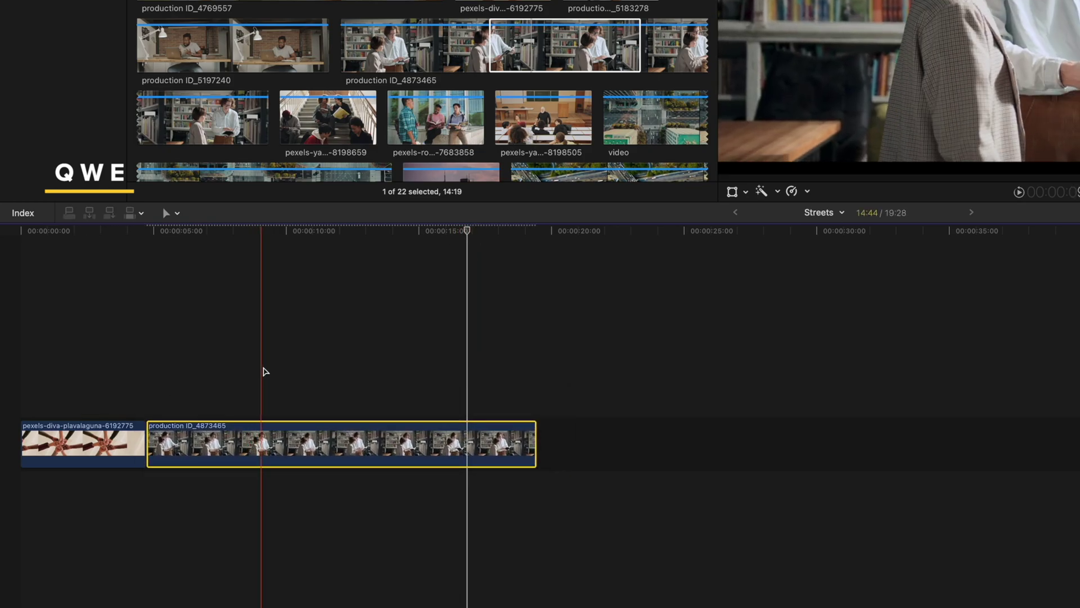
# Step: Insert the stairs clip at the 10-second mark, splitting production ID_4873465
pyautogui.click(178, 214)
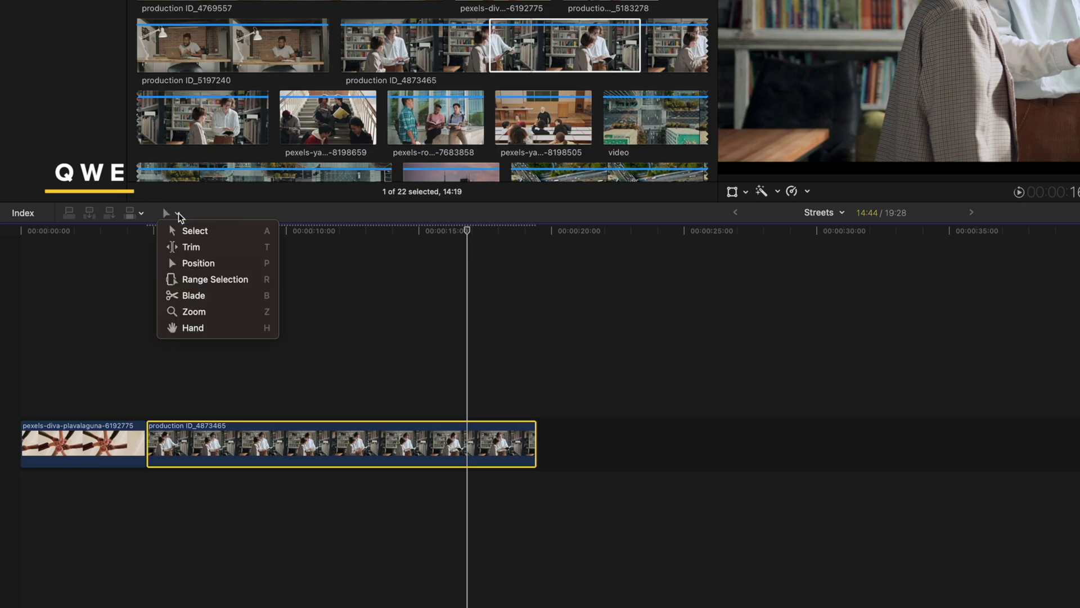
pyautogui.click(191, 229)
pyautogui.click(307, 231)
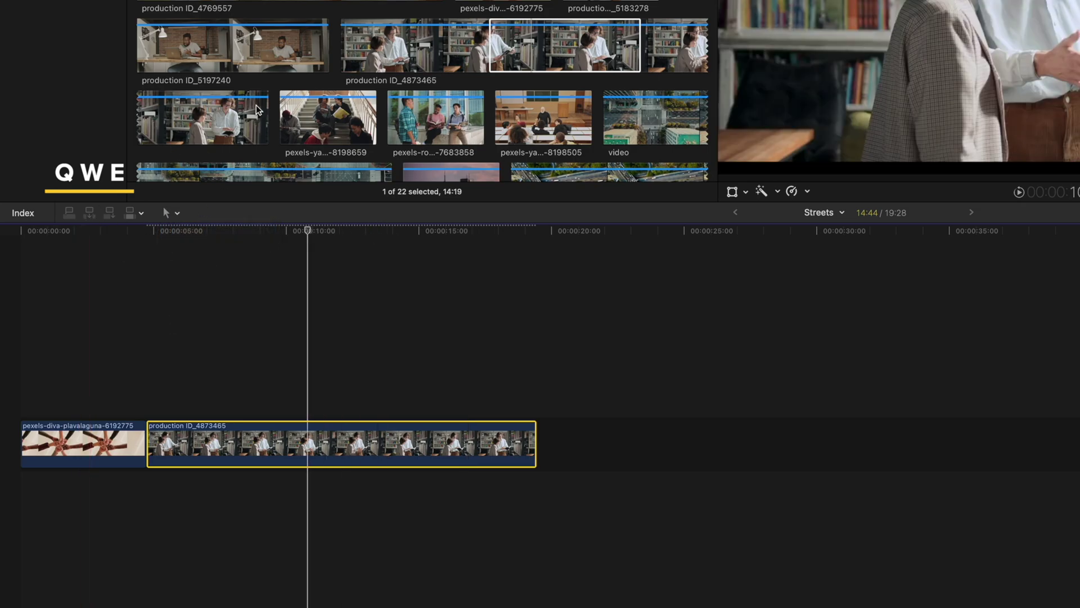
pyautogui.click(324, 126)
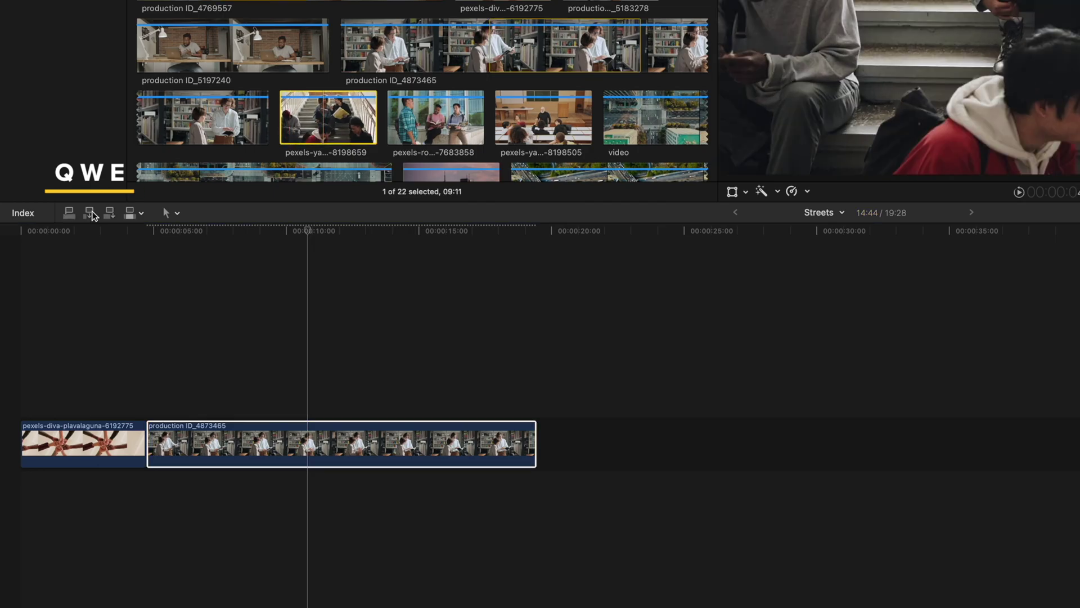
pyautogui.click(89, 213)
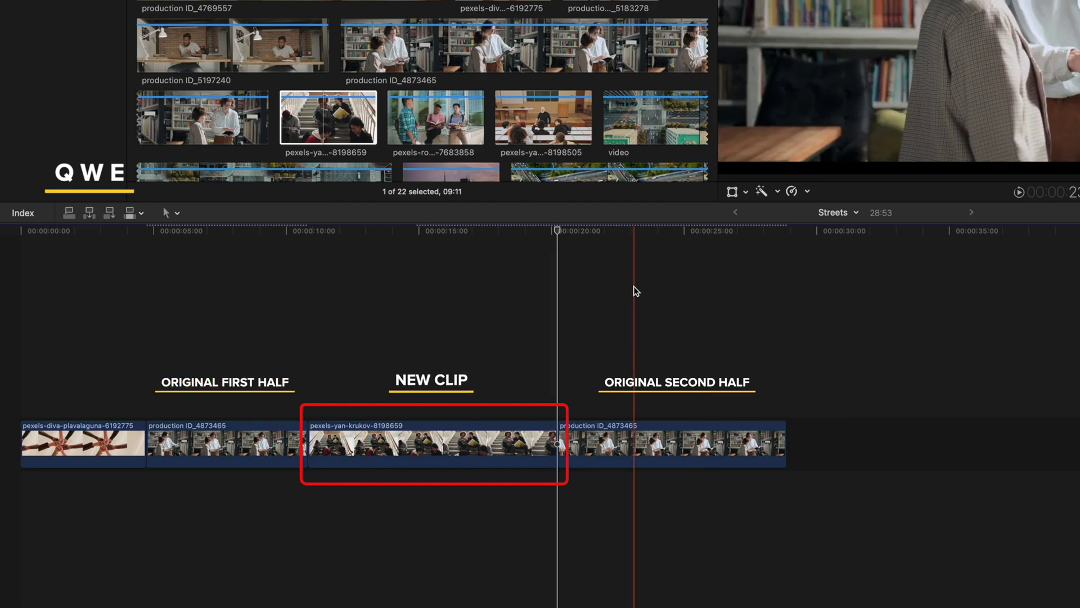
# Step: Append pexels-rodnae-productions-7683858 to the end of Streets
pyautogui.click(514, 231)
pyautogui.moveTo(515, 231); pyautogui.dragTo(287, 230)
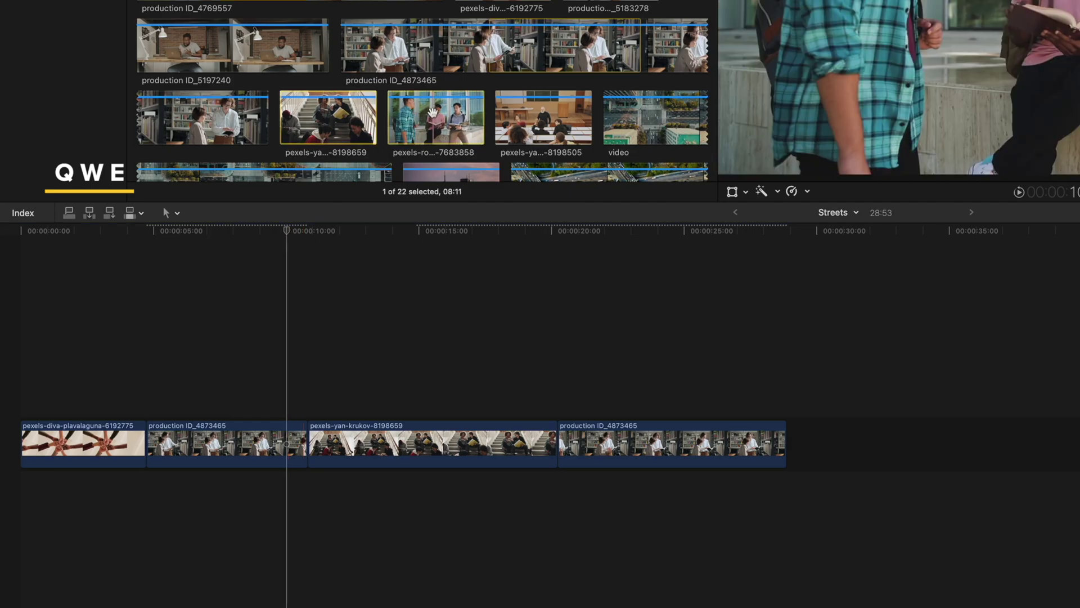
pyautogui.click(434, 117)
pyautogui.click(110, 214)
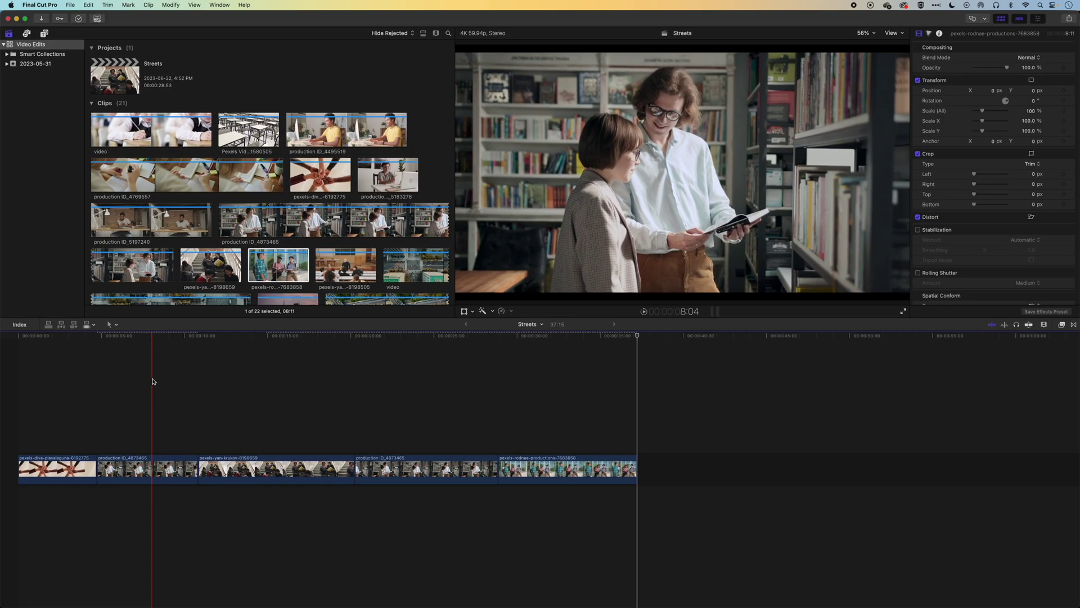
pyautogui.press('e')
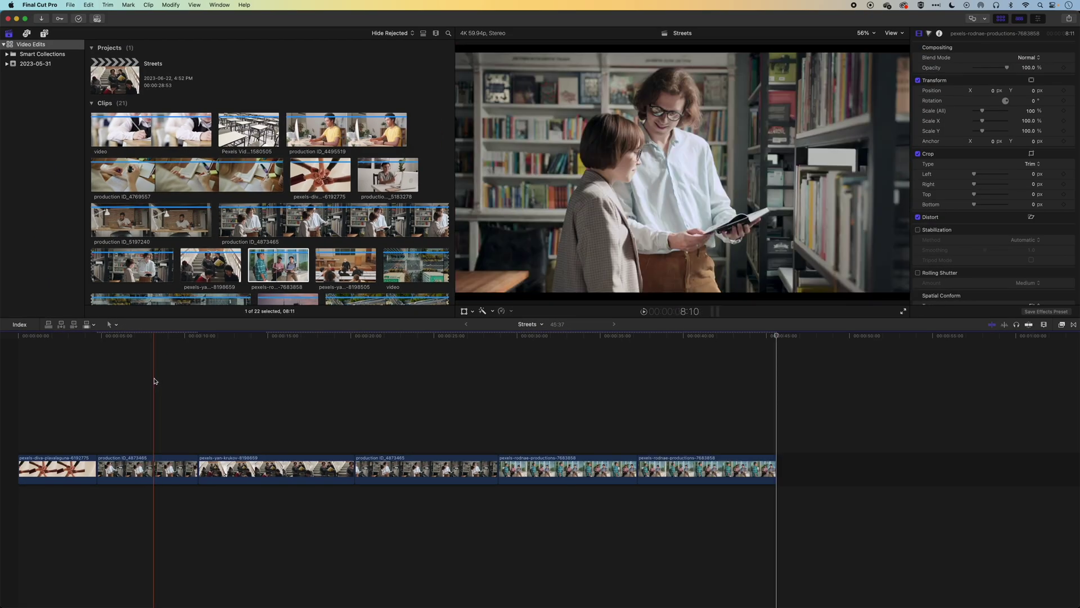
pyautogui.press('e')
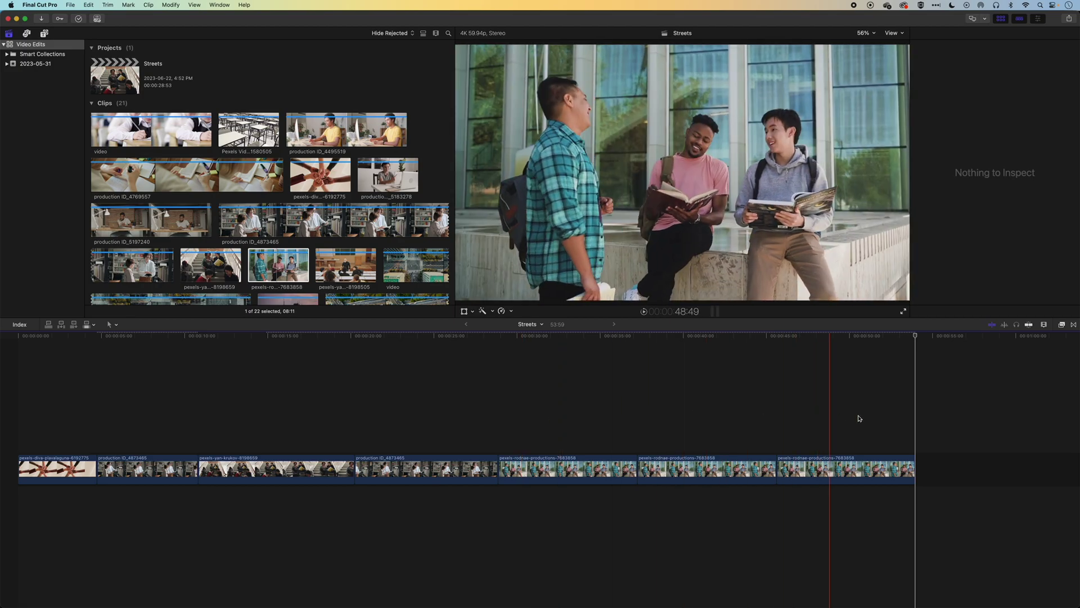
pyautogui.press('super+z')
pyautogui.press('super+z')
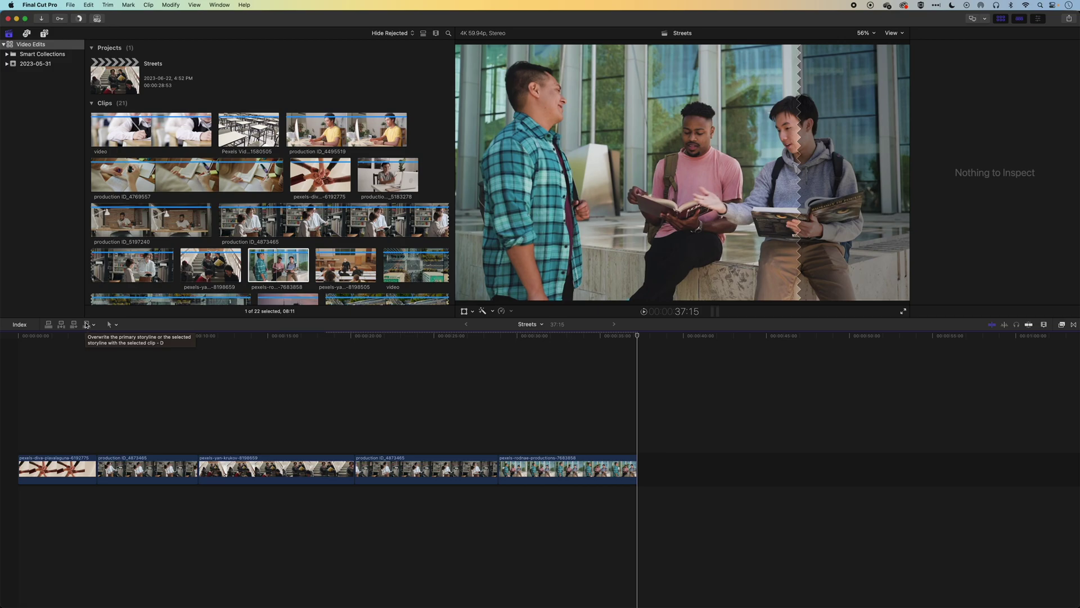
pyautogui.click(112, 324)
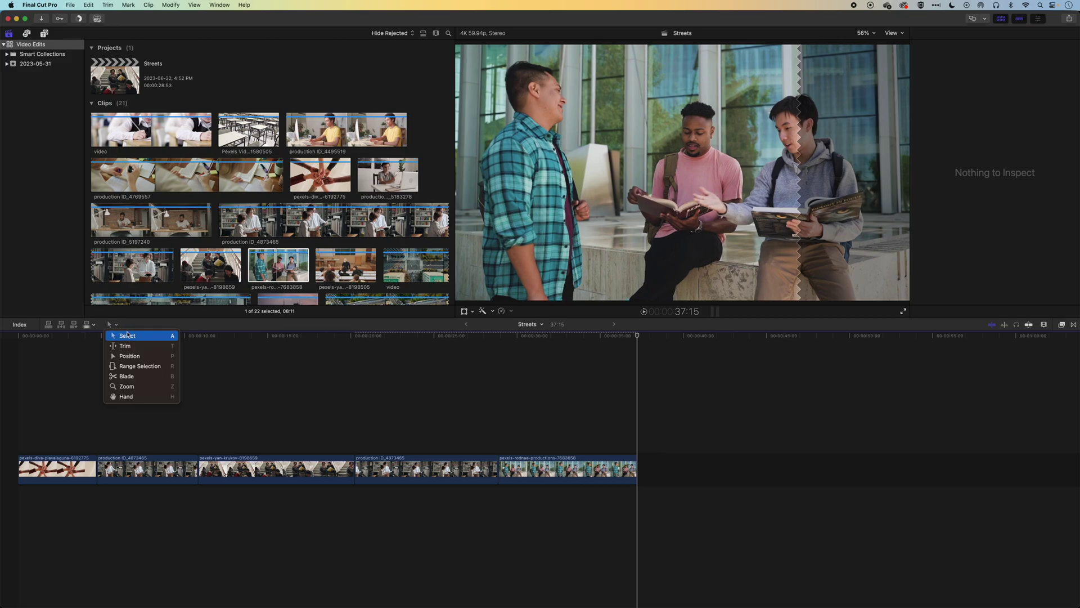
pyautogui.click(146, 327)
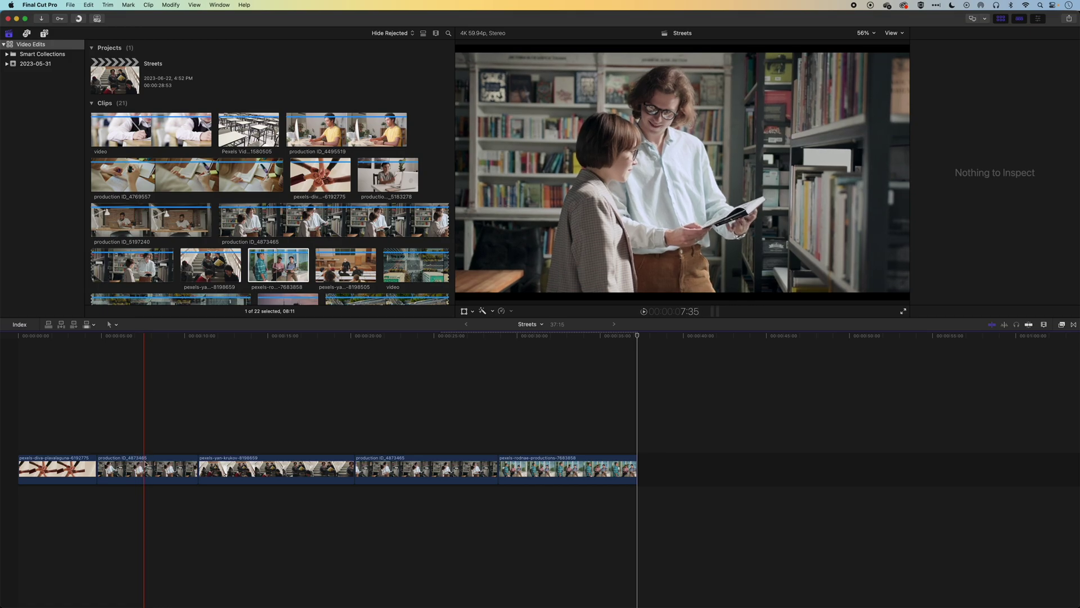
pyautogui.click(142, 466)
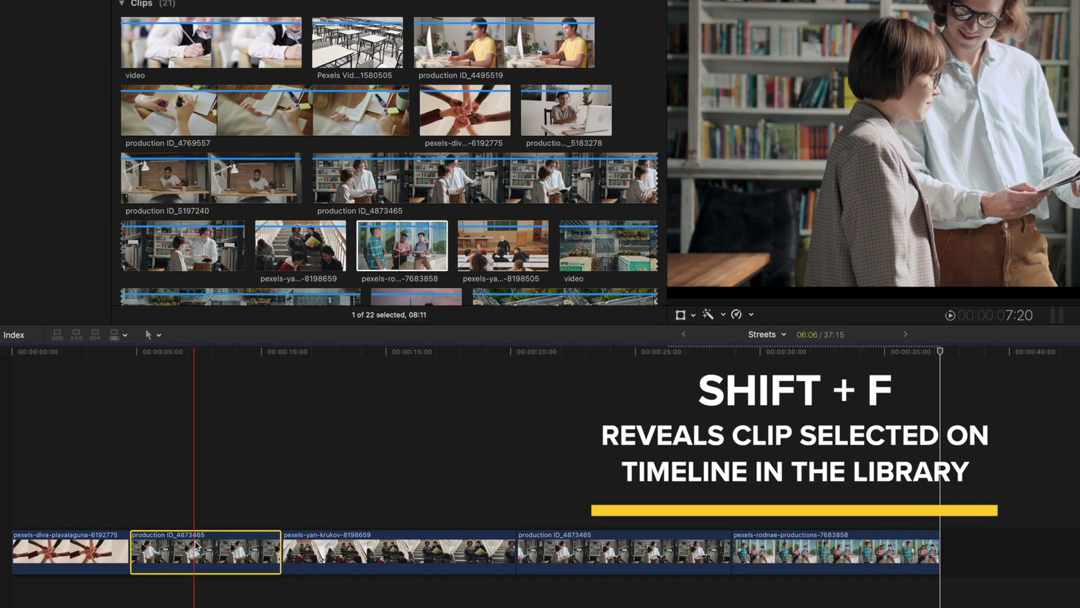
# Step: Use Shift+F on the production ID_4873465 and pexels-yan-krukov-8198659 timeline clips to reveal each in the browser
pyautogui.hotkey('shift', 'f')
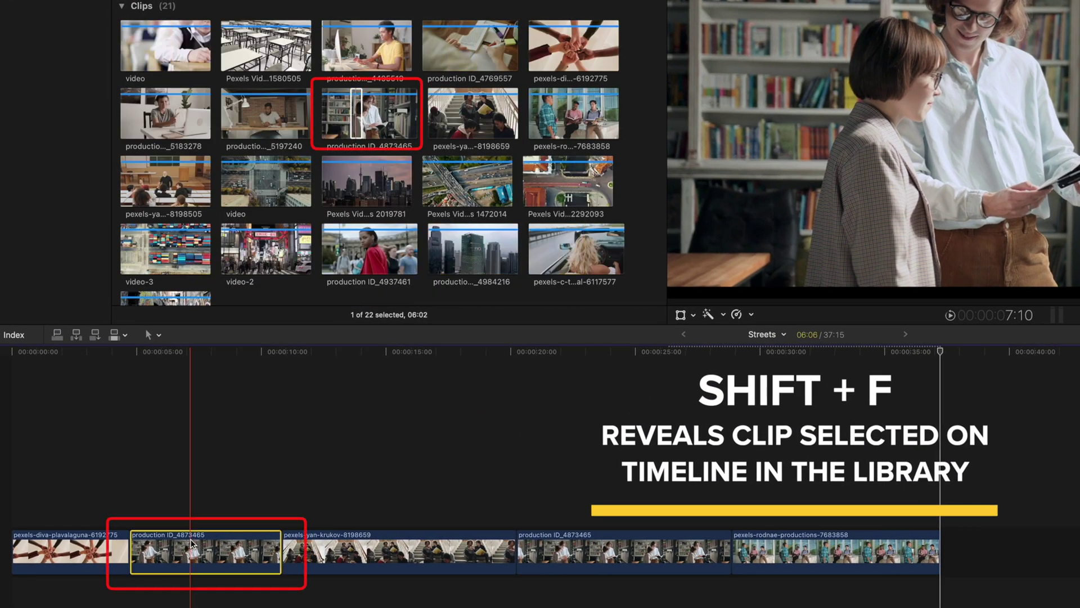
pyautogui.click(382, 552)
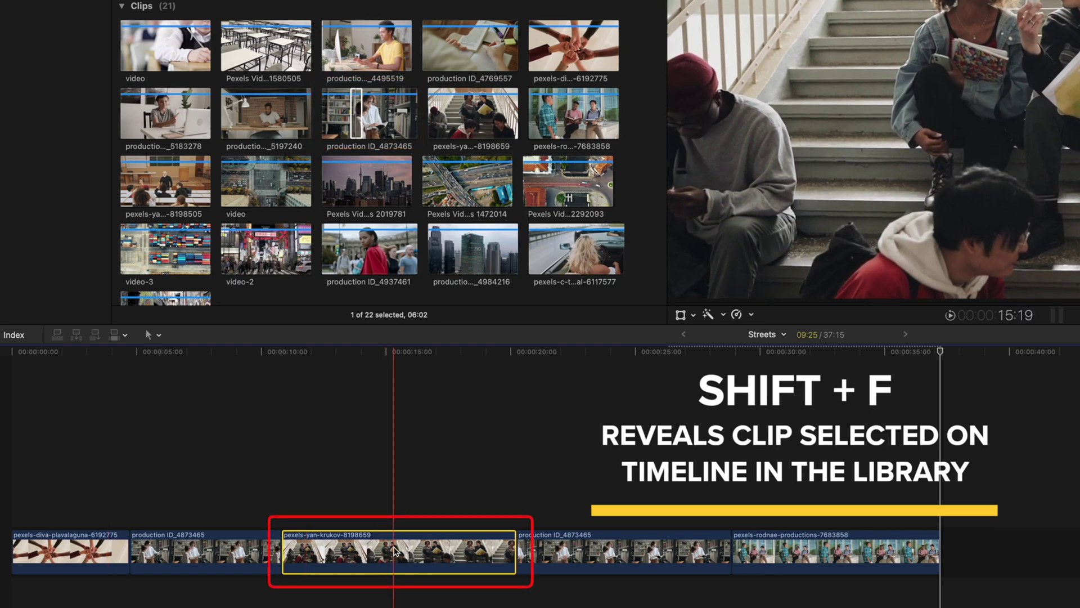
pyautogui.hotkey('shift', 'f')
pyautogui.click(393, 551)
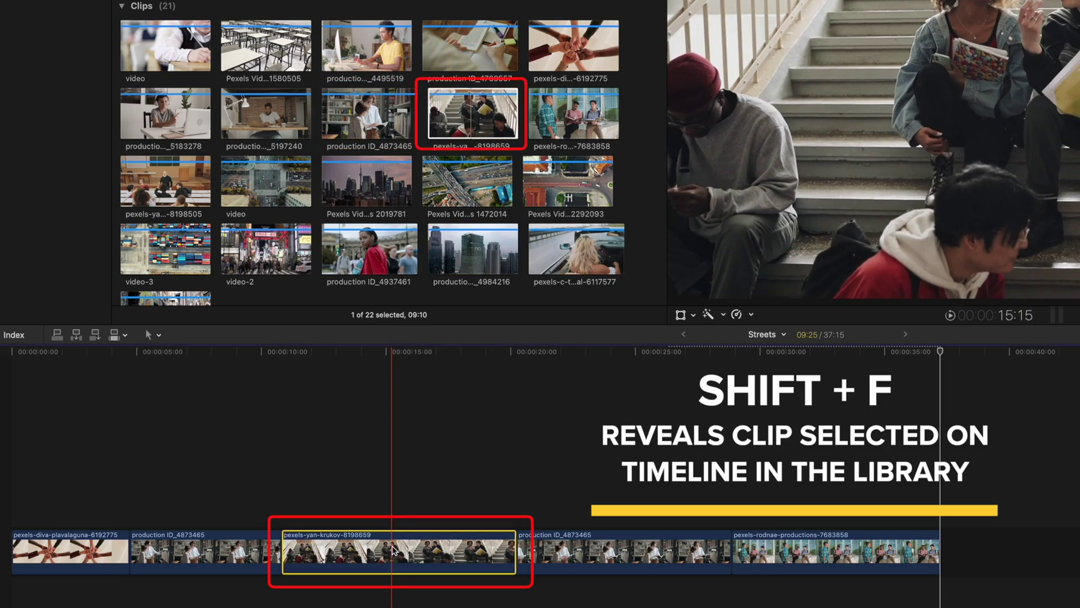
pyautogui.click(191, 548)
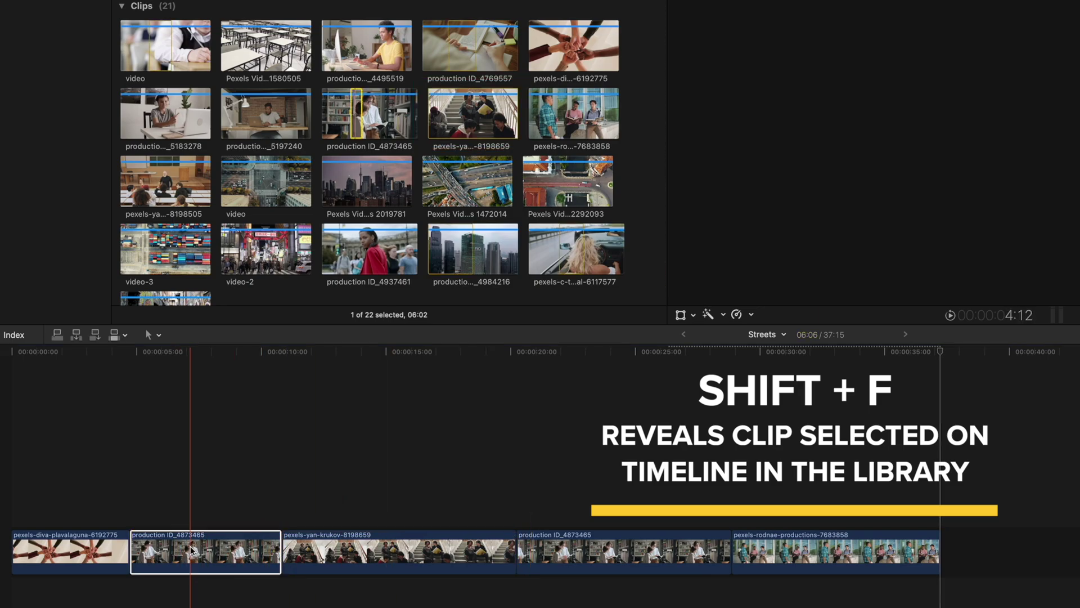
pyautogui.hotkey('shift', 'f')
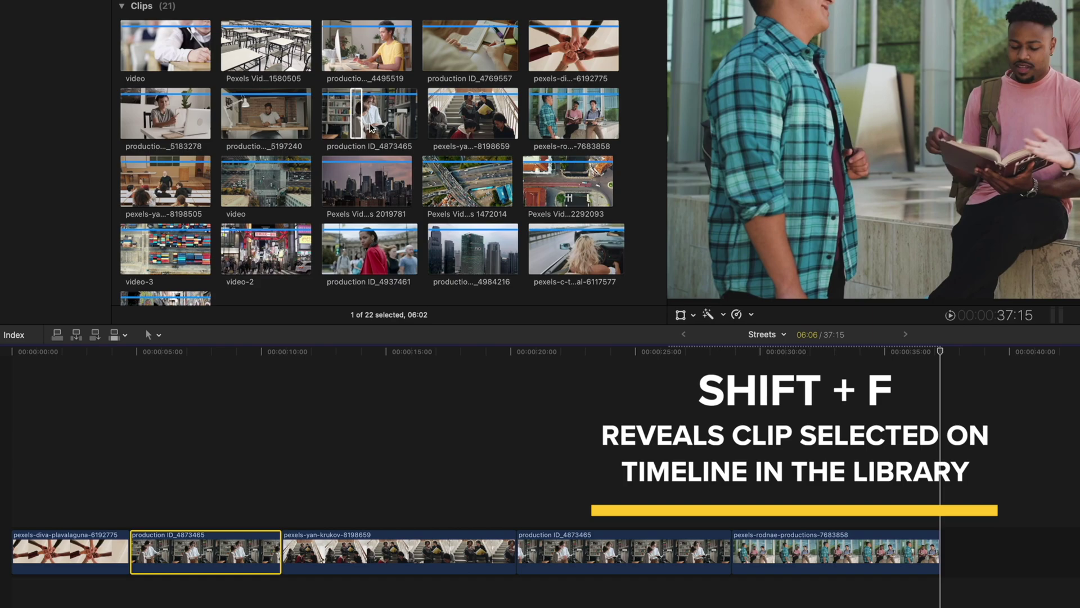
pyautogui.click(355, 116)
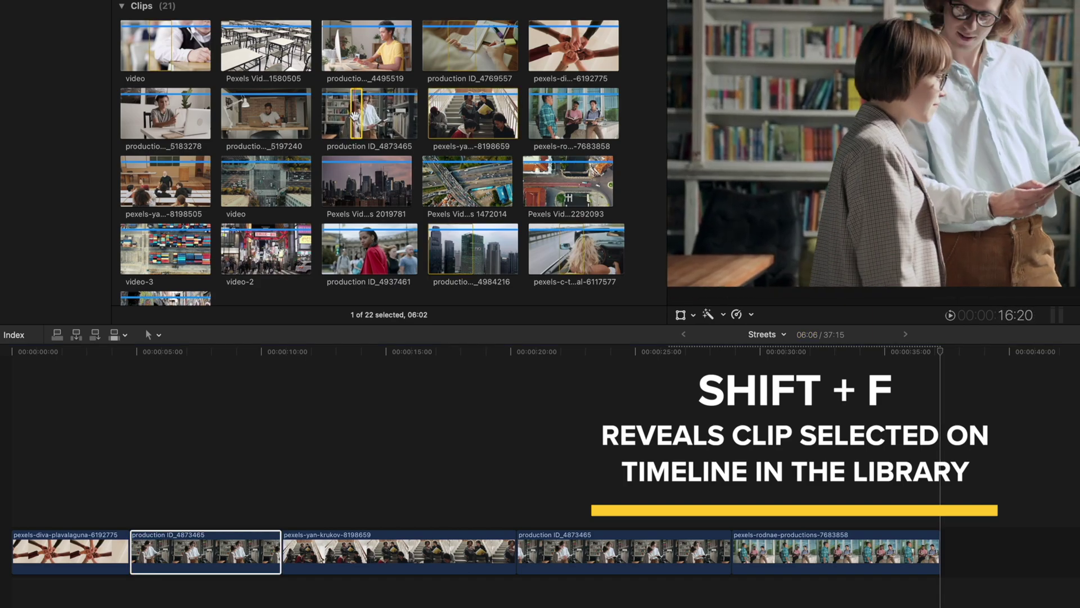
pyautogui.moveTo(355, 116); pyautogui.dragTo(133, 501)
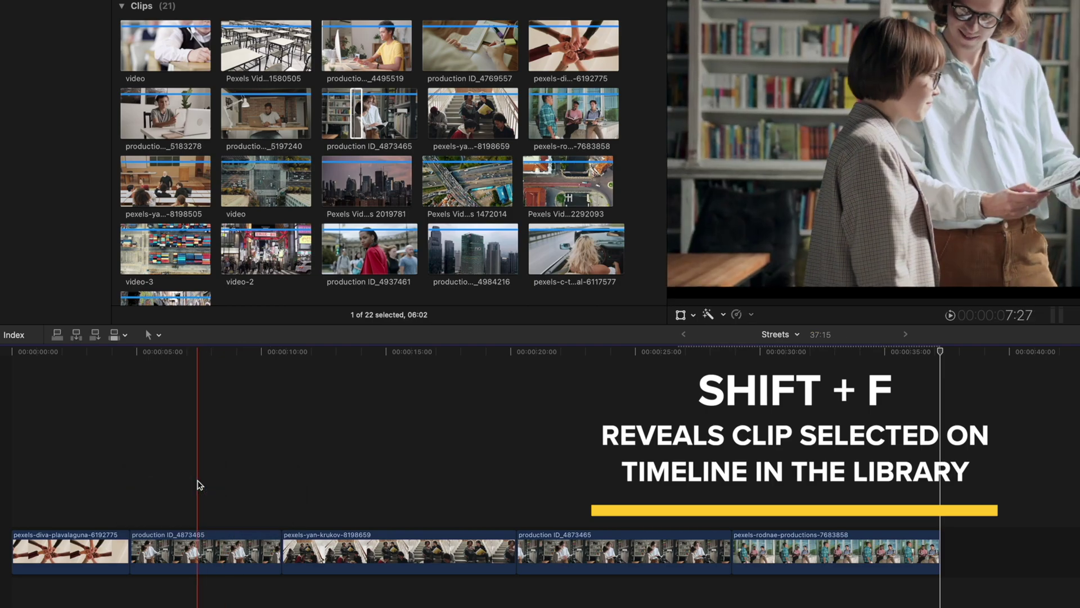
pyautogui.click(357, 556)
pyautogui.hotkey('shift', 'f')
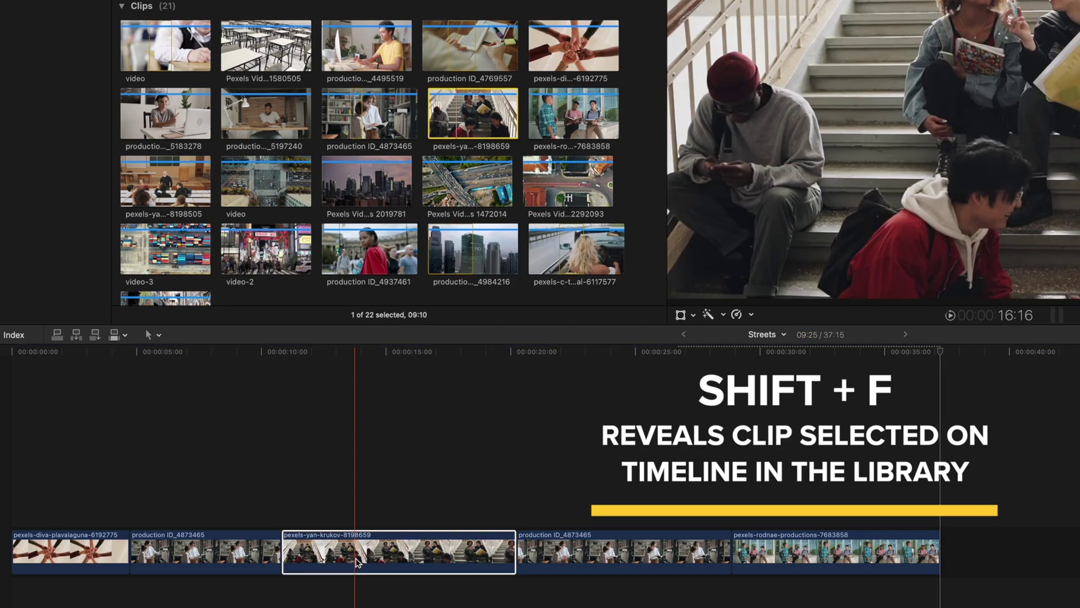
# Step: Reveal pexels-yan-krukov-8198659 in the browser from its timeline shortcut menu, then deselect it
pyautogui.rightClick(357, 559)
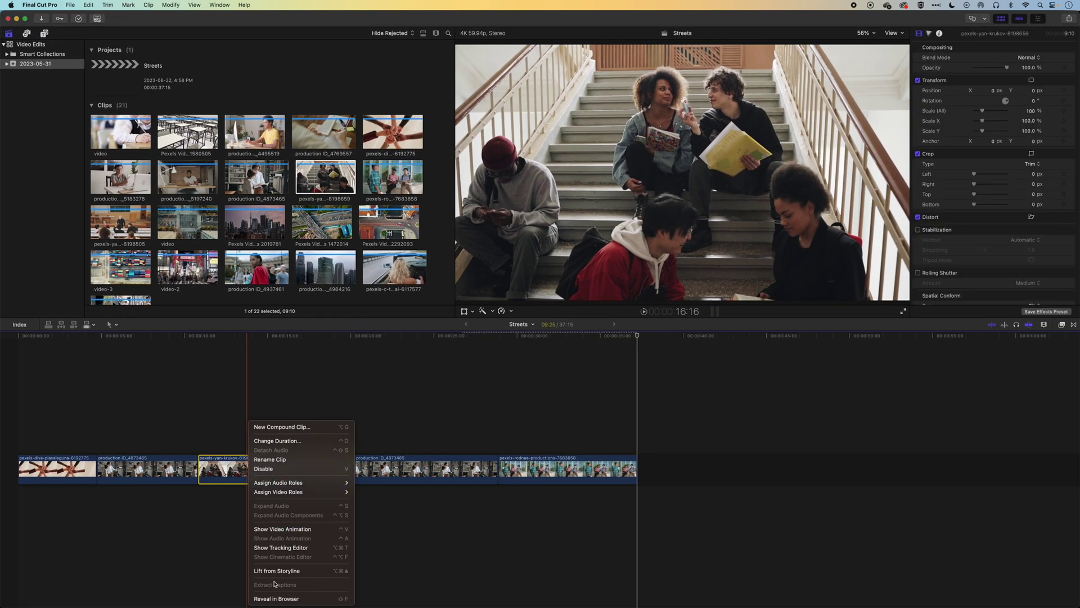
pyautogui.click(280, 599)
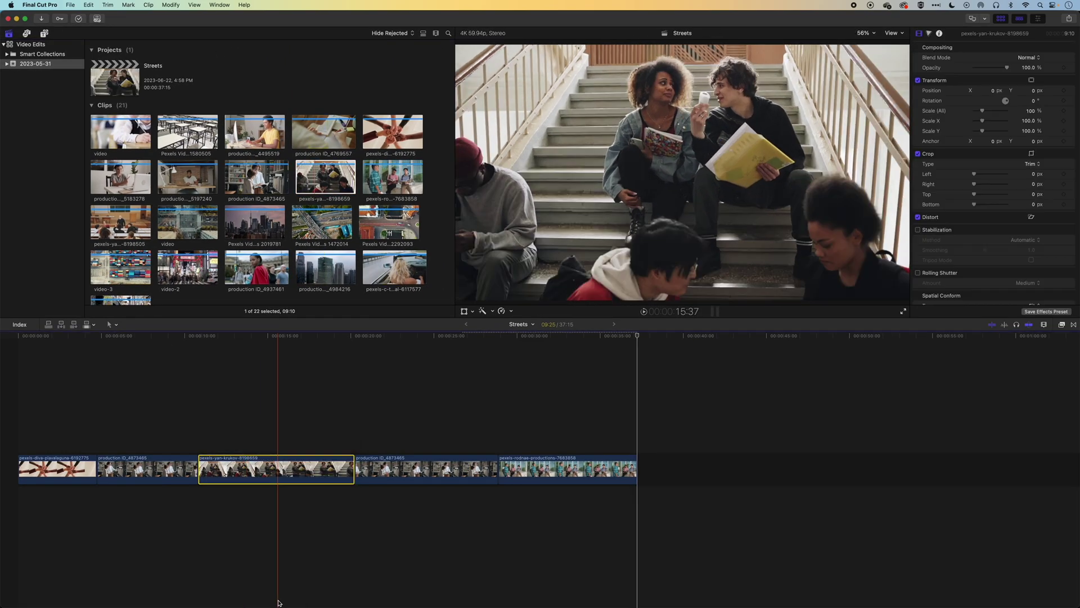
pyautogui.click(286, 410)
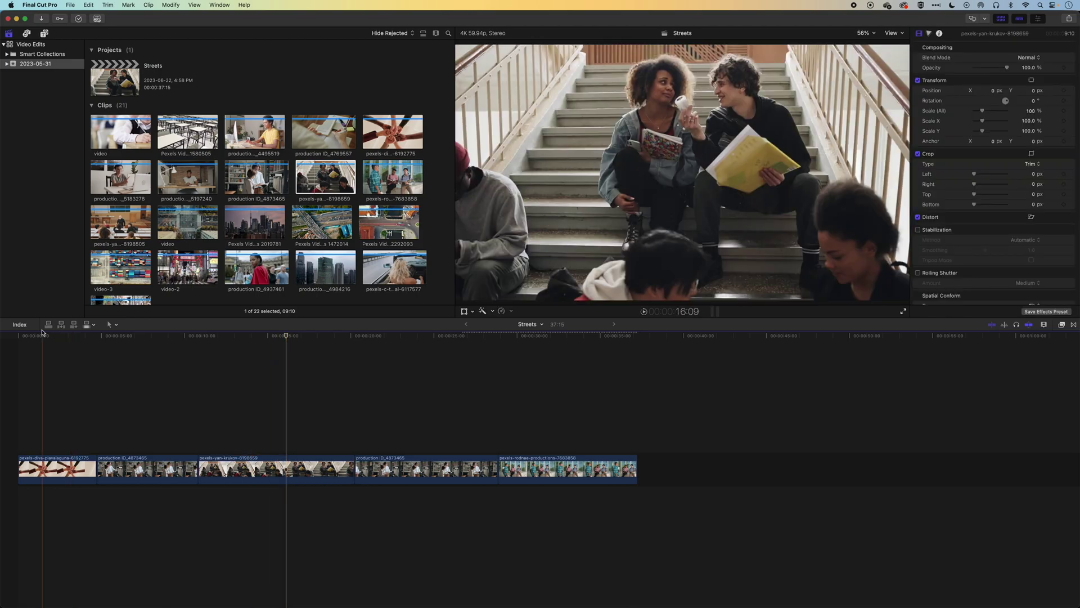